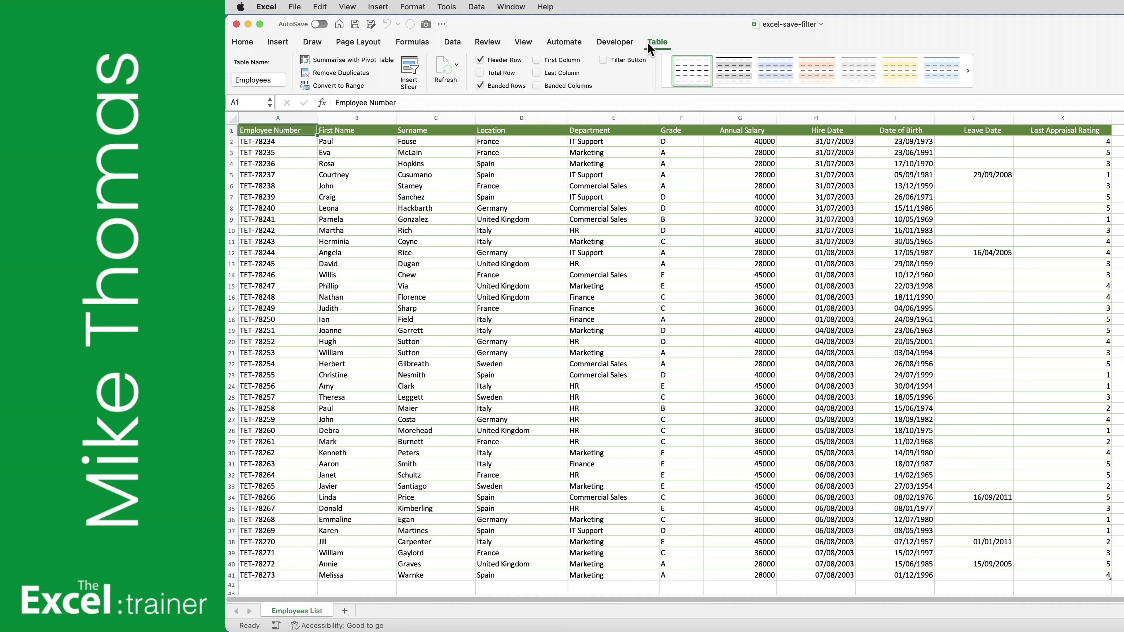
- Turn on header filter buttons and filter the Department column to HR only
key("super+shift+f")
left_click(654, 129)
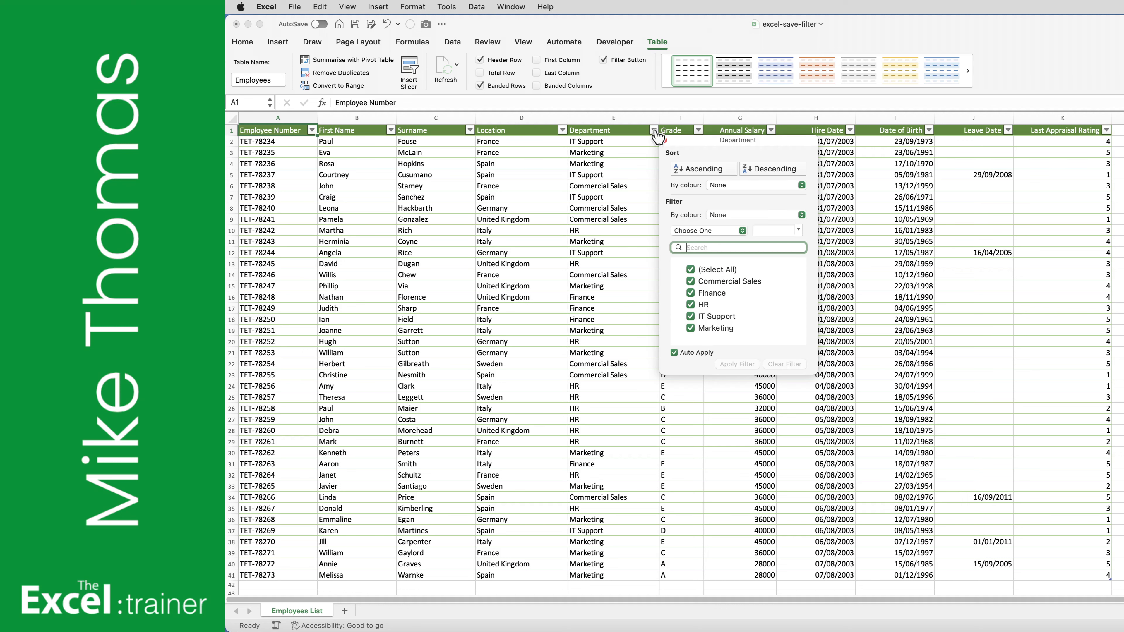
left_click(689, 268)
left_click(690, 304)
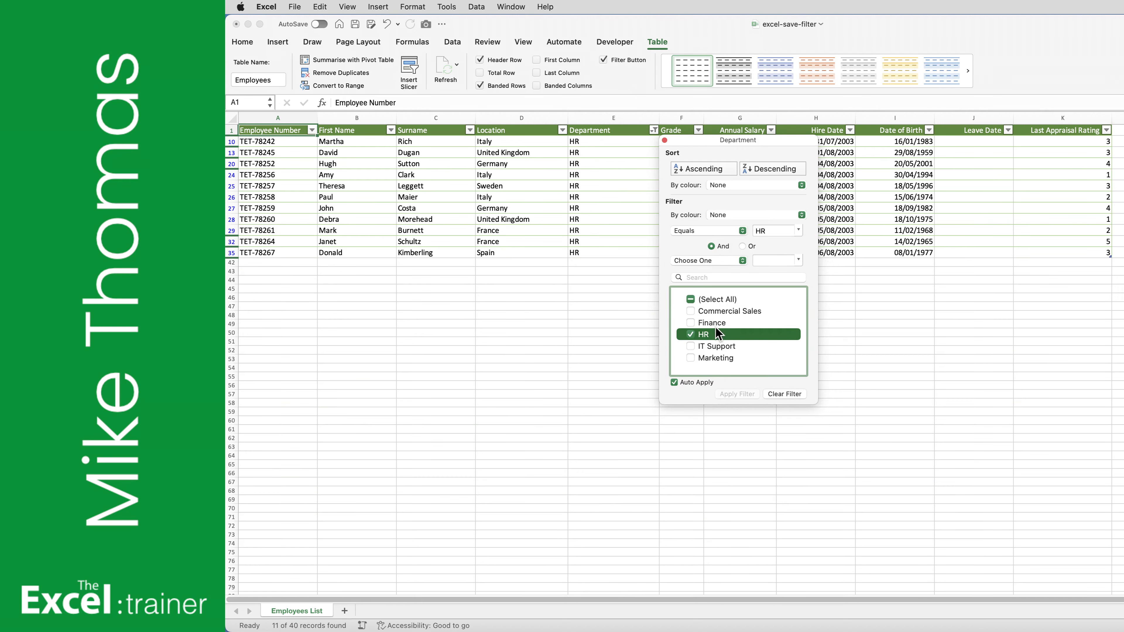
left_click(664, 140)
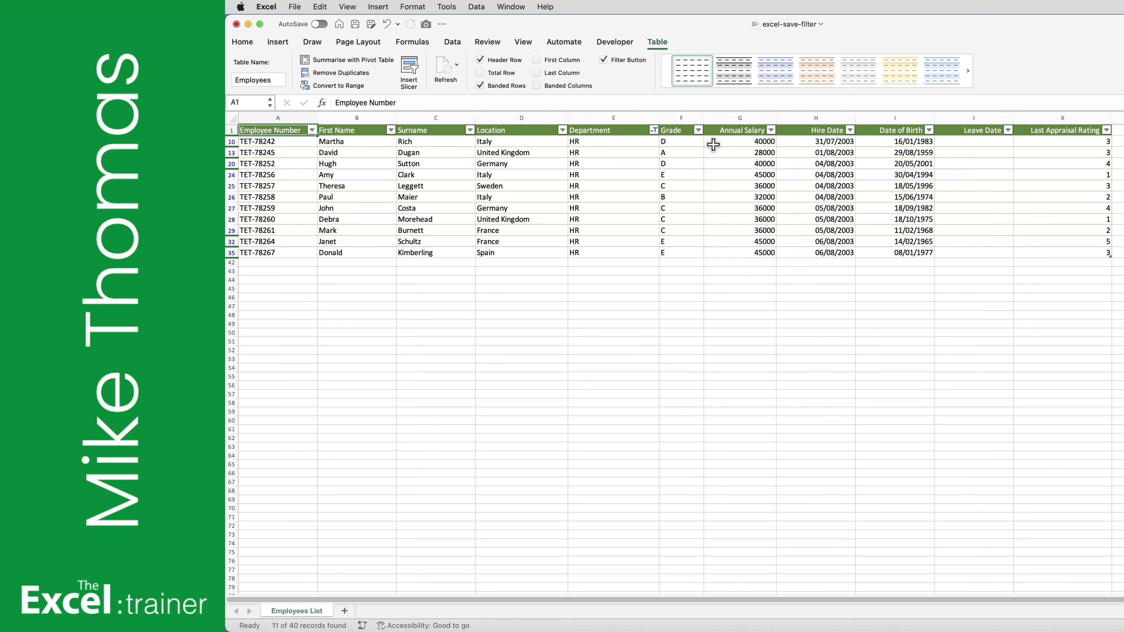
- Filter the Location column to United Kingdom only
left_click(562, 131)
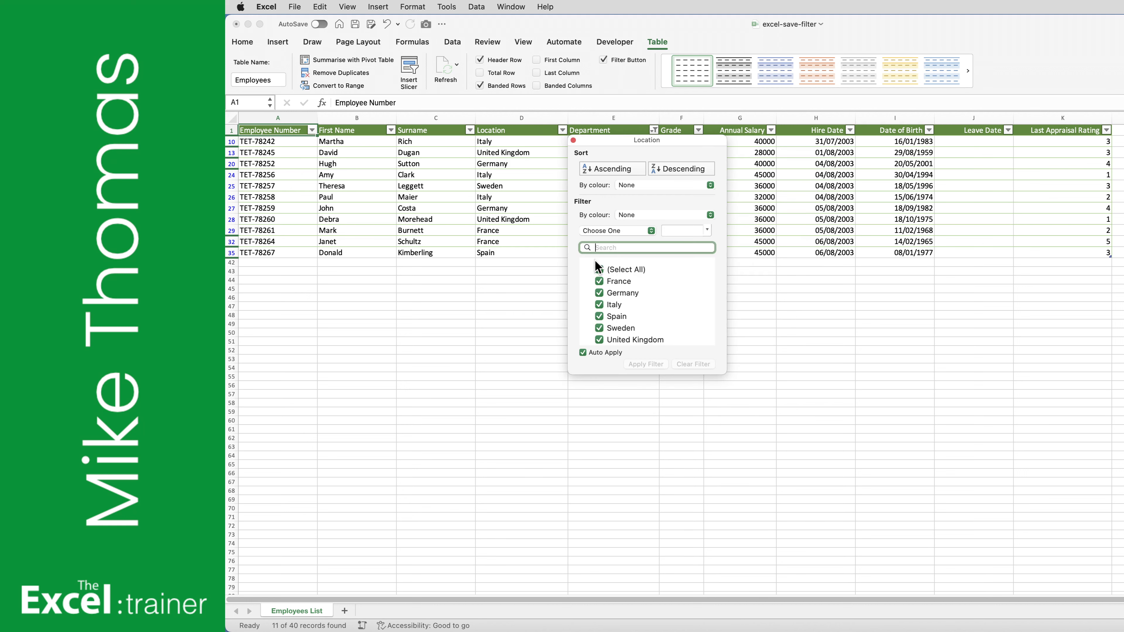
left_click(599, 269)
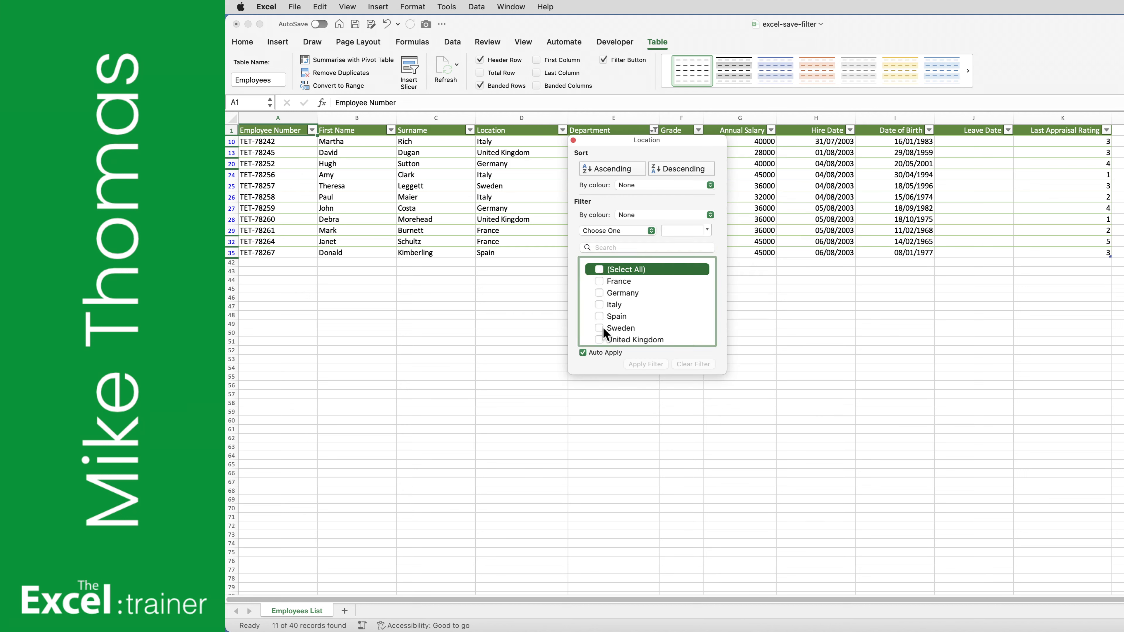
left_click(599, 340)
left_click(533, 338)
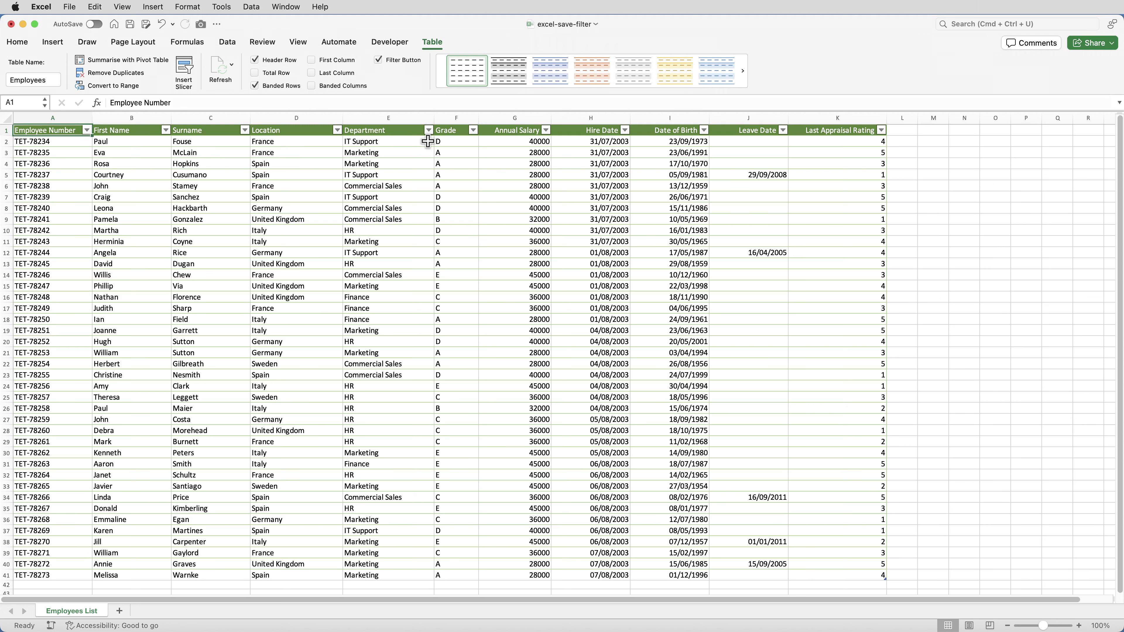
- Filter the Department column to show only HR
left_click(429, 130)
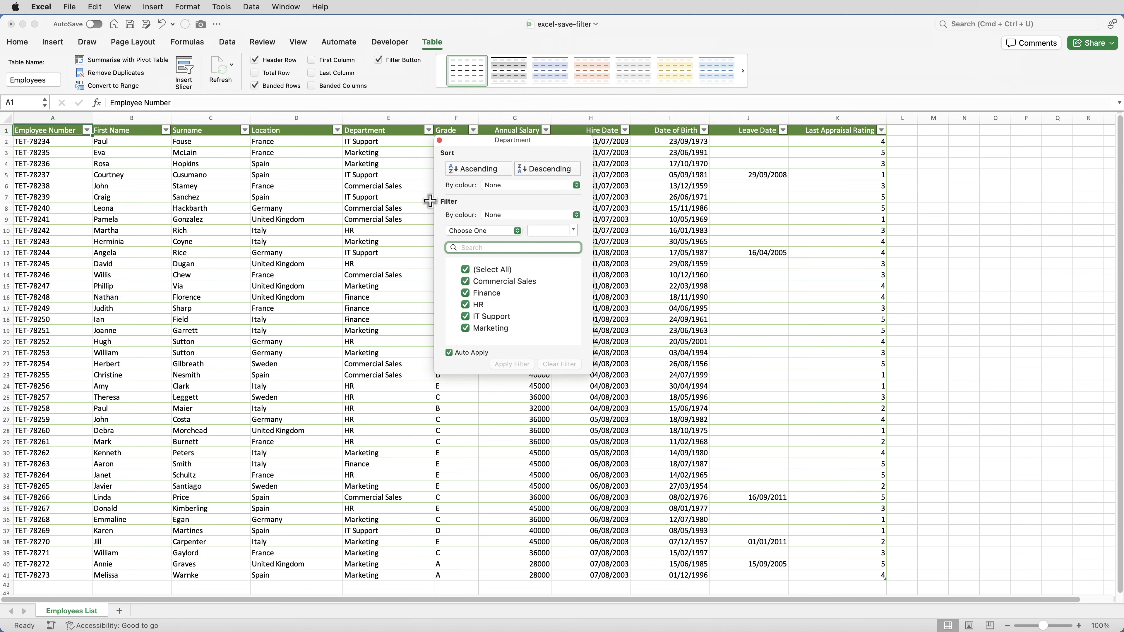
left_click(466, 269)
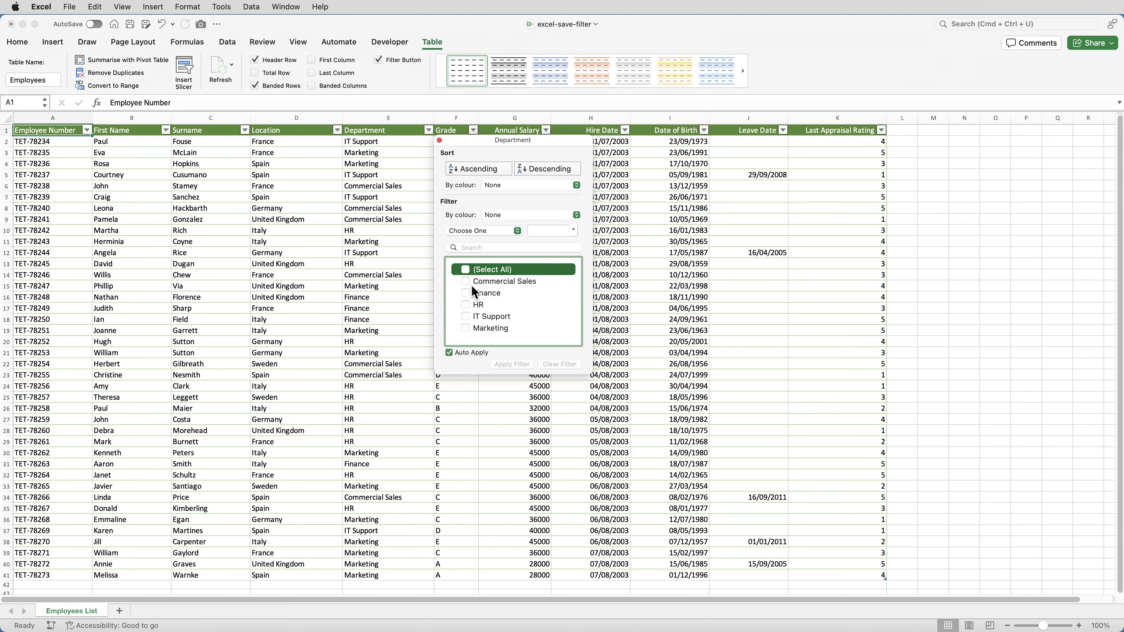
left_click(473, 305)
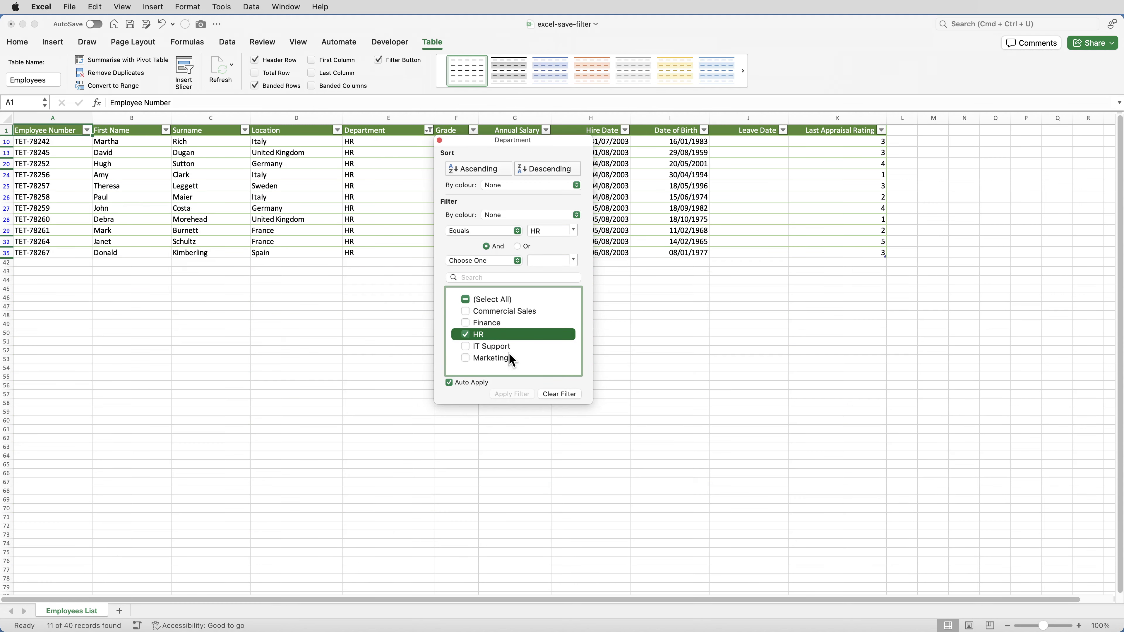
left_click(439, 140)
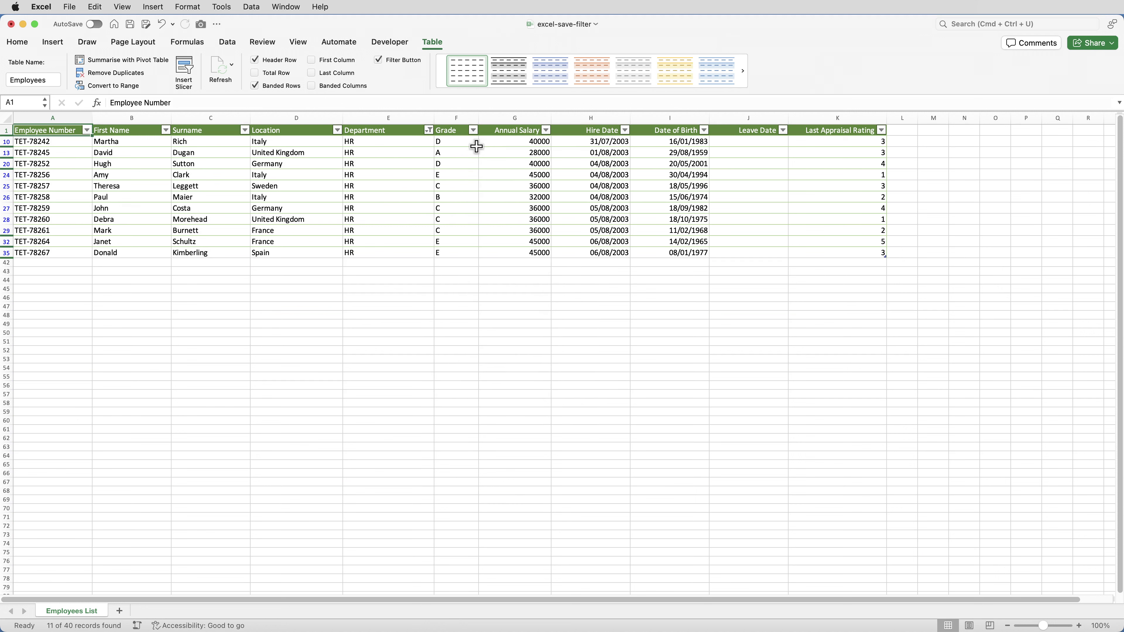
- Filter the Location column to United Kingdom only, leaving 2 of 40 records
left_click(338, 131)
left_click(375, 270)
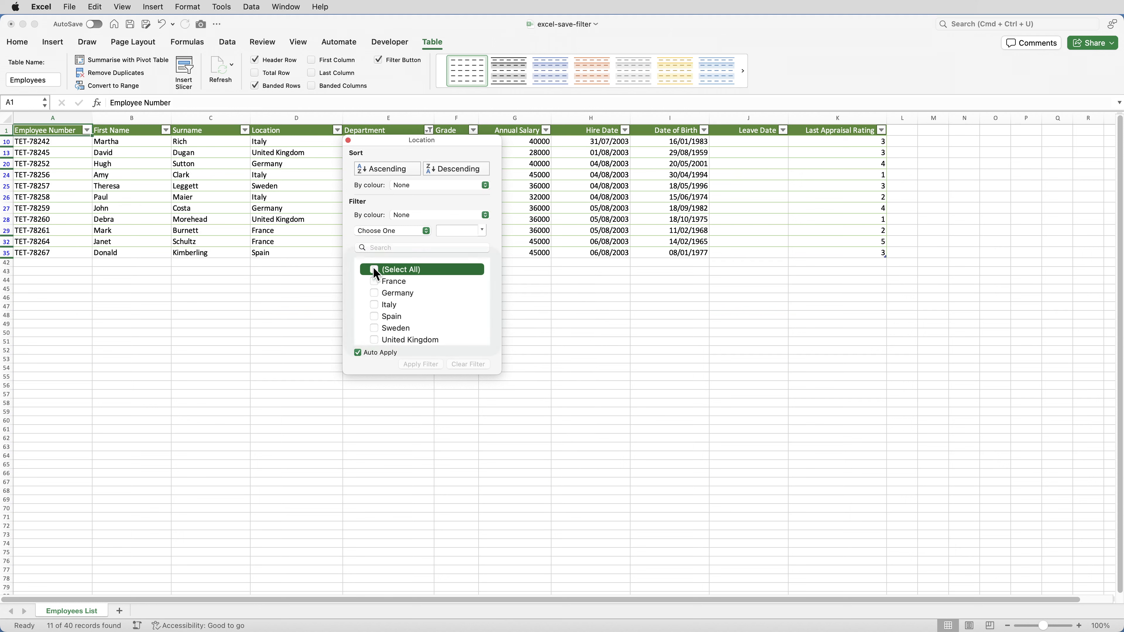
left_click(381, 340)
left_click(308, 337)
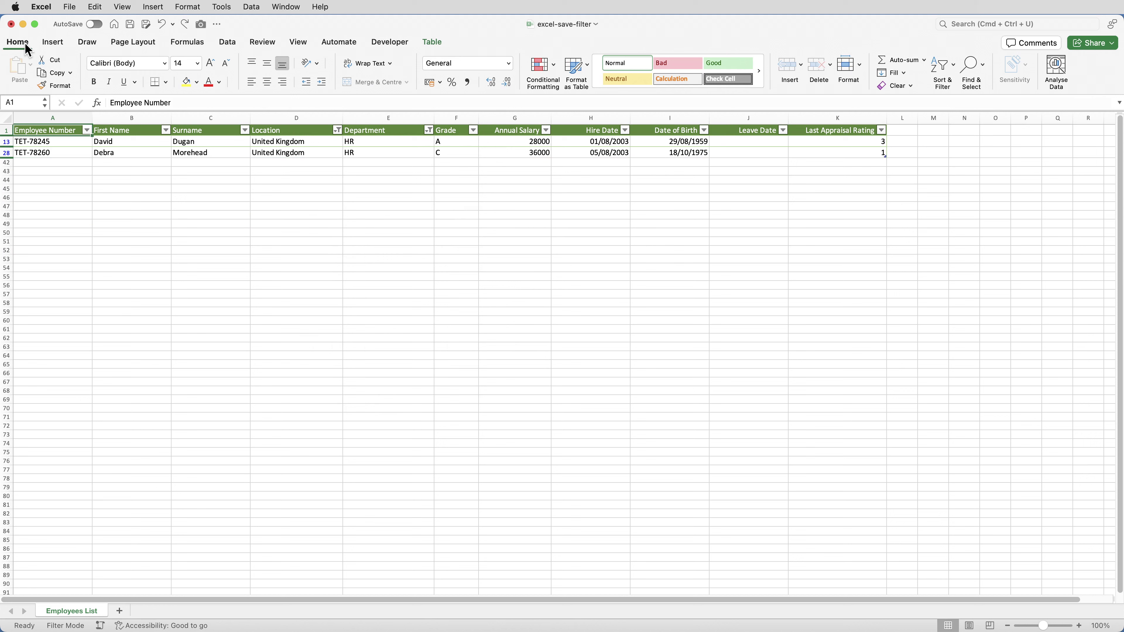
- Clear all filters with Sort & Filter > Clear so all 40 employees show
left_click(941, 86)
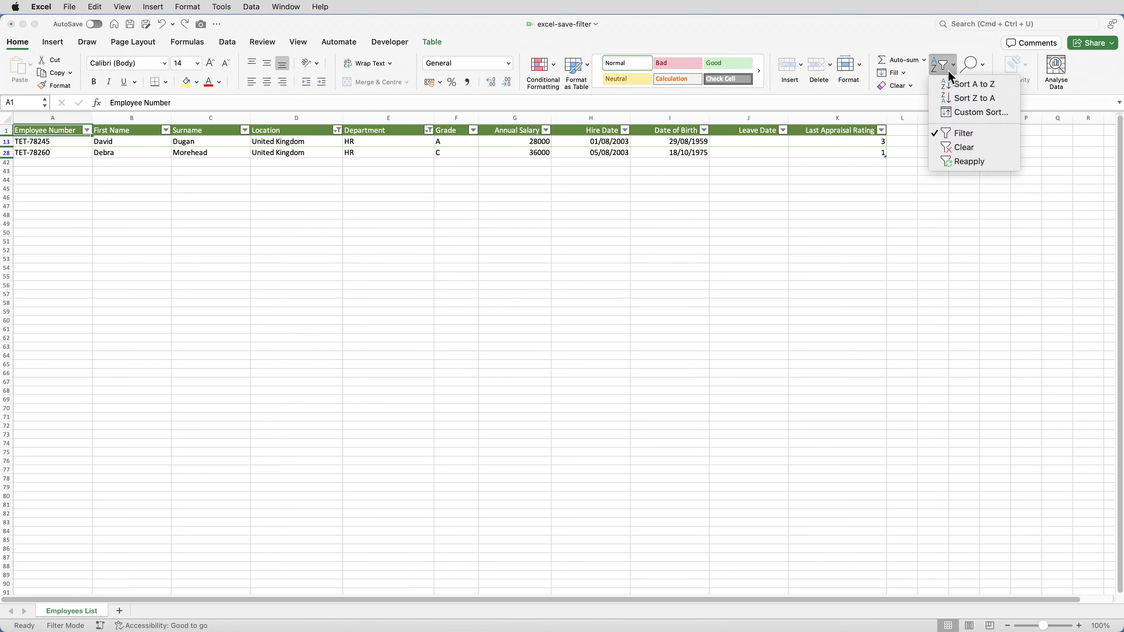
left_click(957, 149)
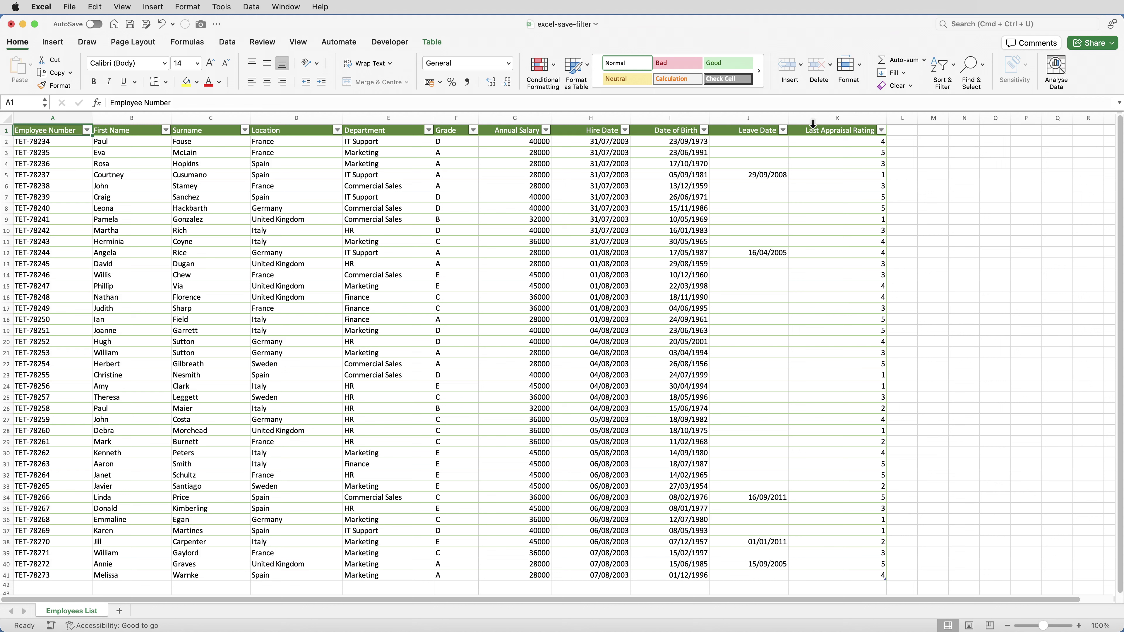
- Filter the Location column to Italy only, showing 9 of 40 records
left_click(338, 129)
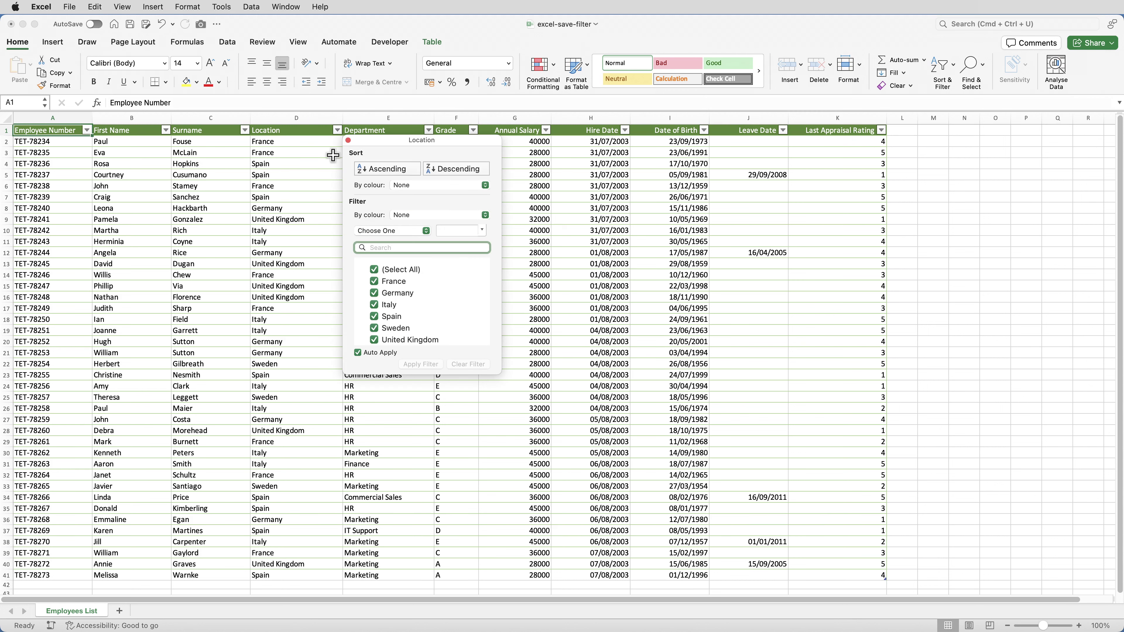
left_click(375, 270)
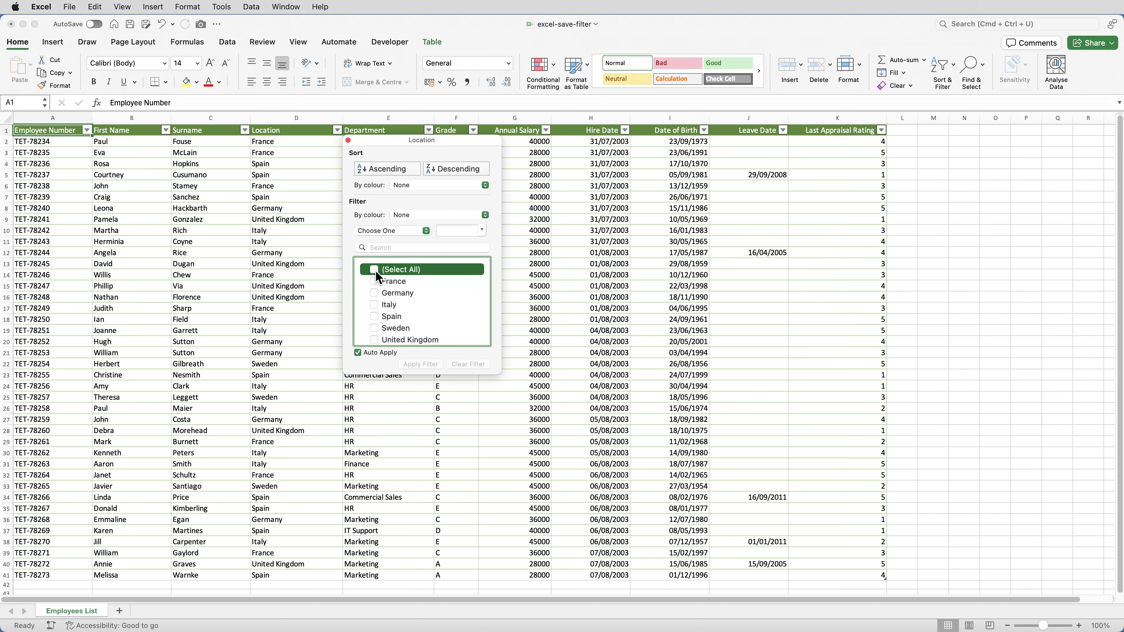
left_click(375, 305)
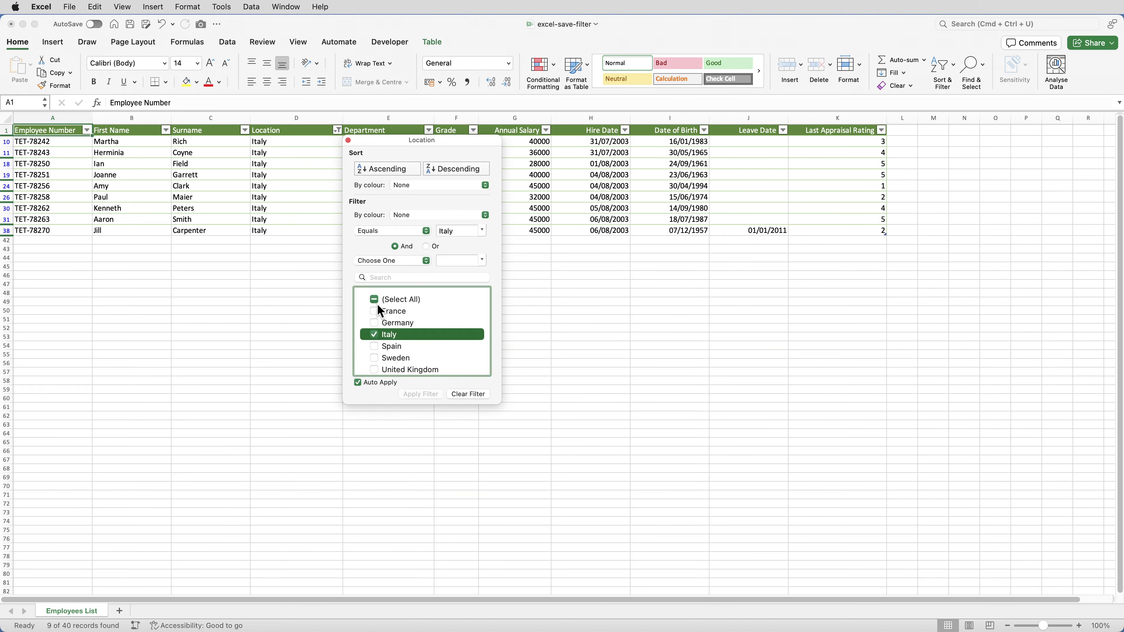
left_click(349, 140)
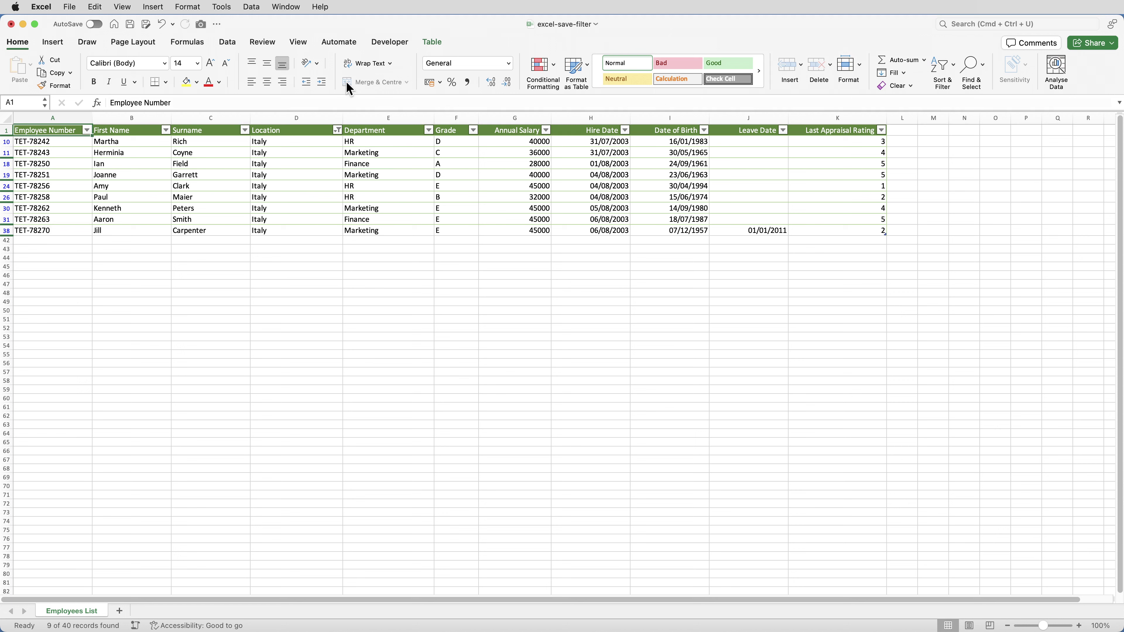
- Change the Location filter from Italy to United Kingdom only
left_click(337, 129)
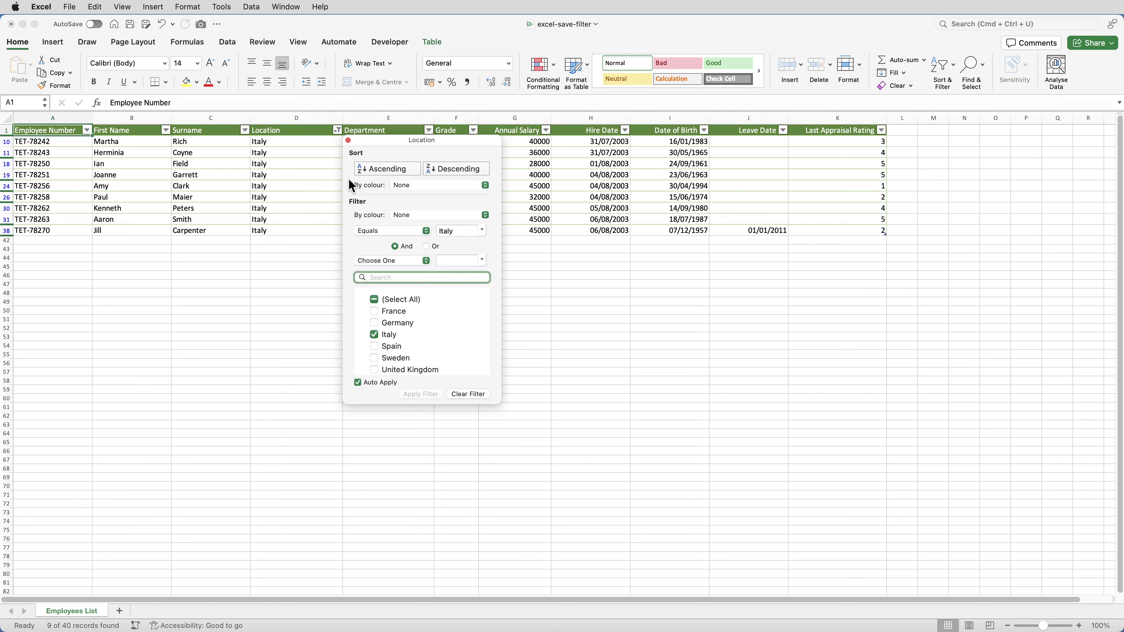
left_click(374, 300)
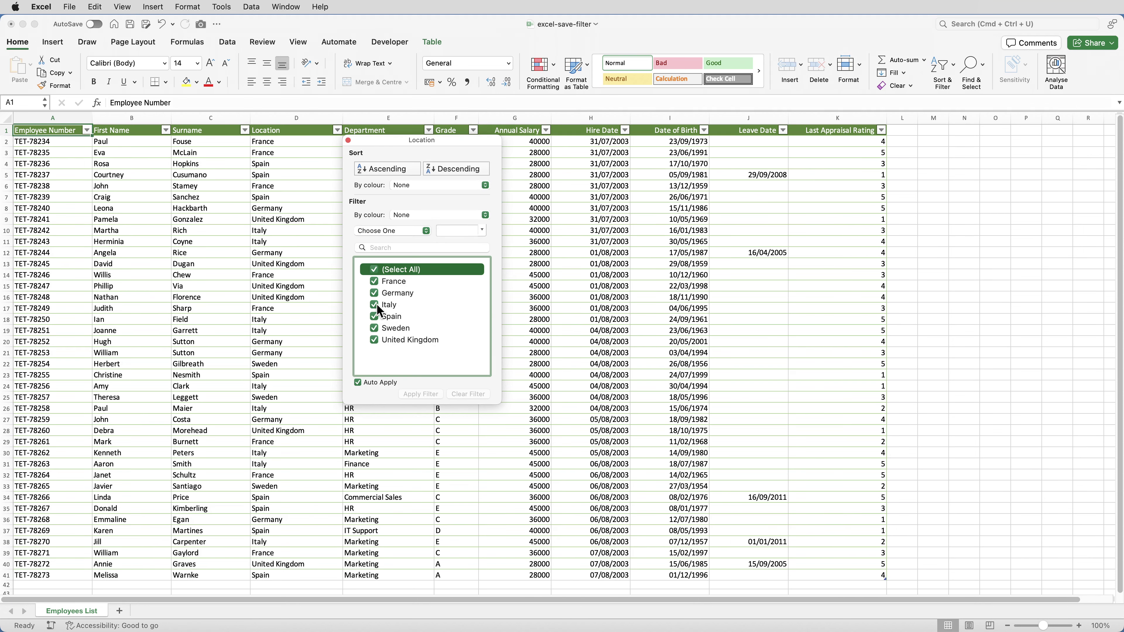
left_click(374, 270)
left_click(377, 338)
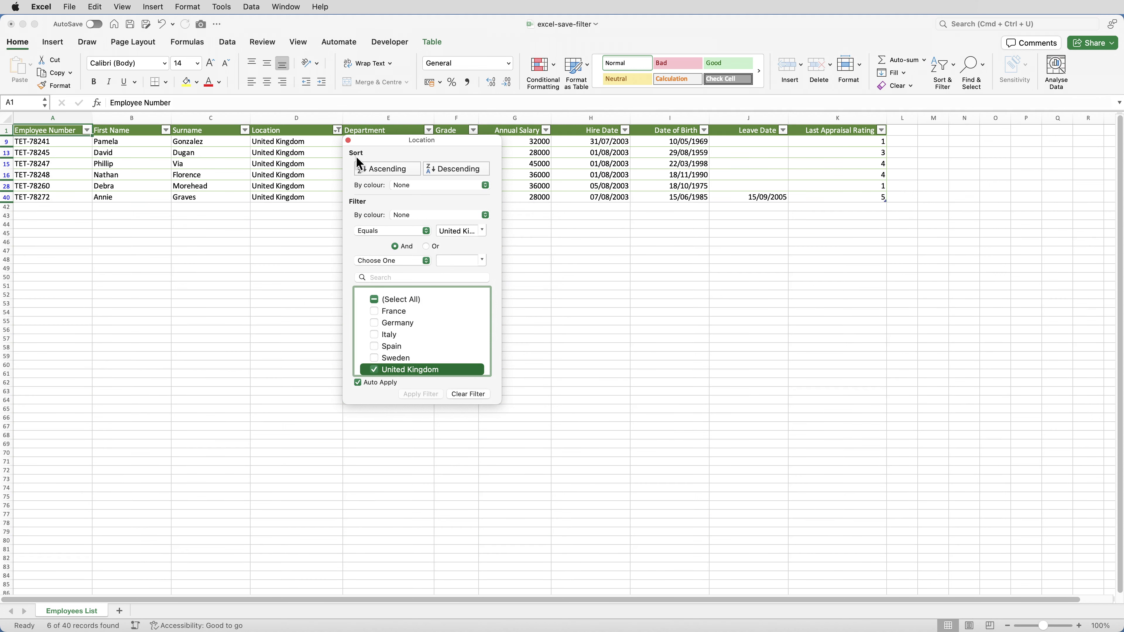
left_click(349, 140)
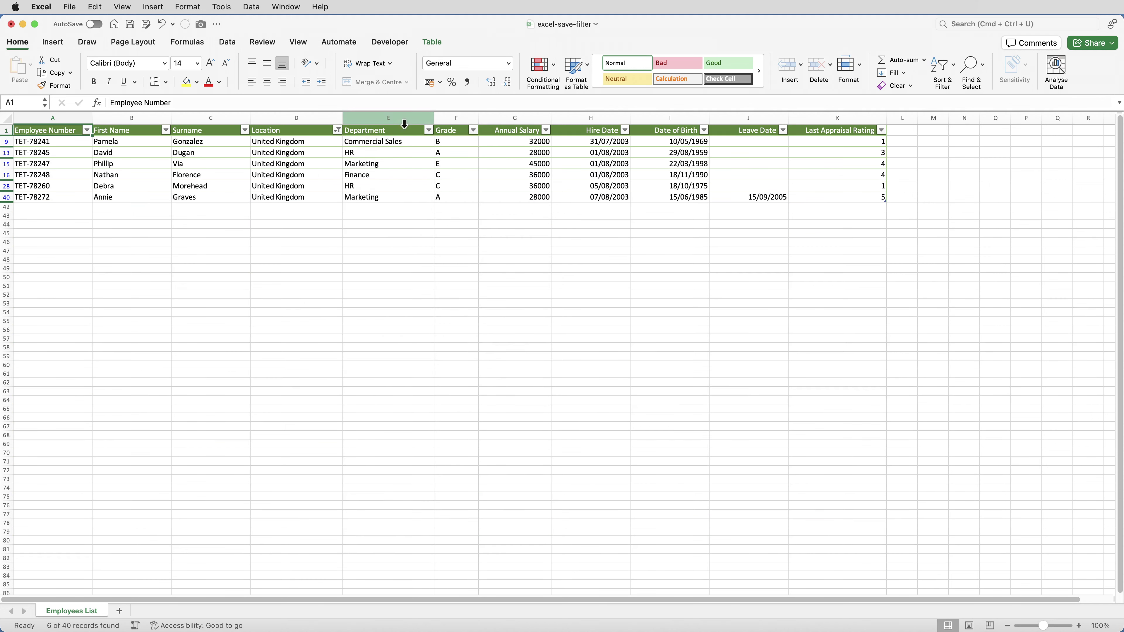
- Filter the Department column to HR only, leaving 2 of 40 records
left_click(429, 131)
left_click(466, 270)
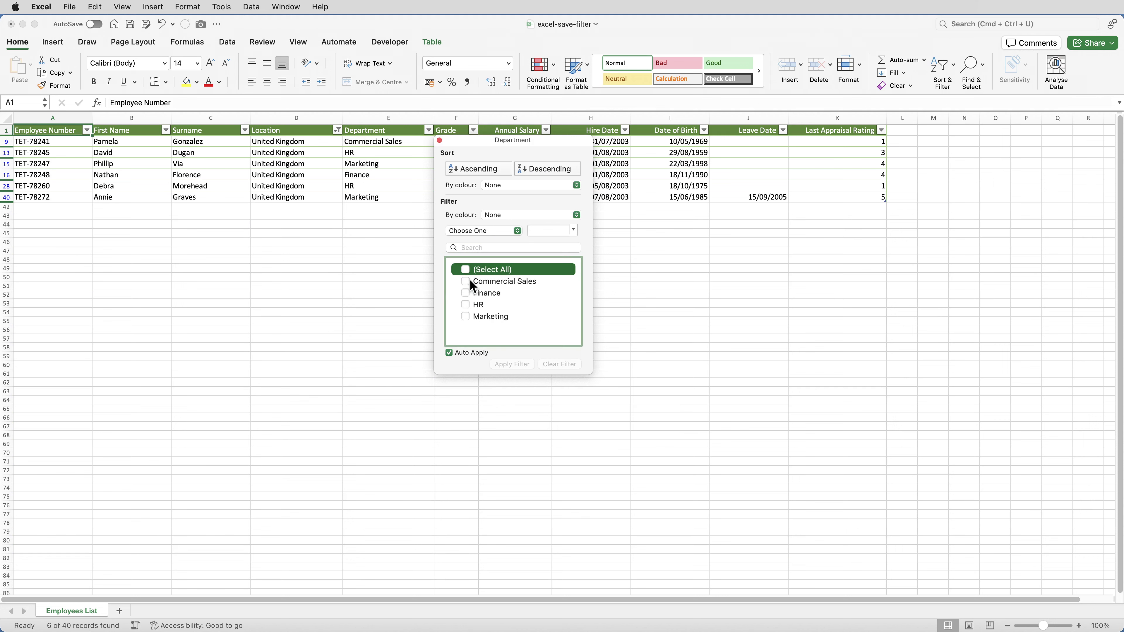
left_click(465, 305)
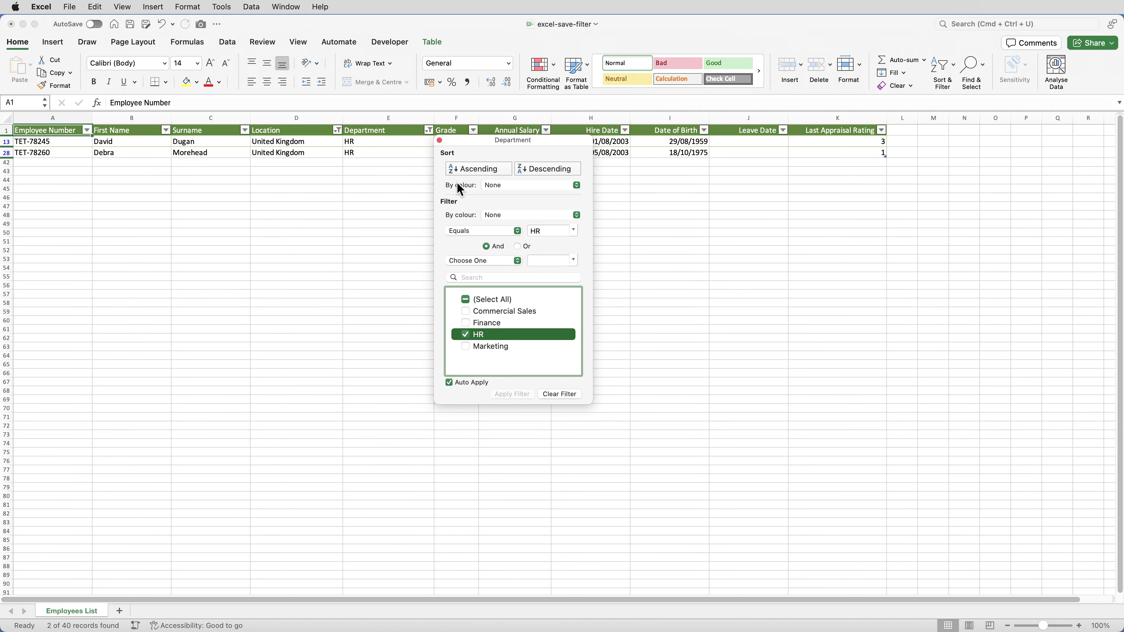
left_click(440, 141)
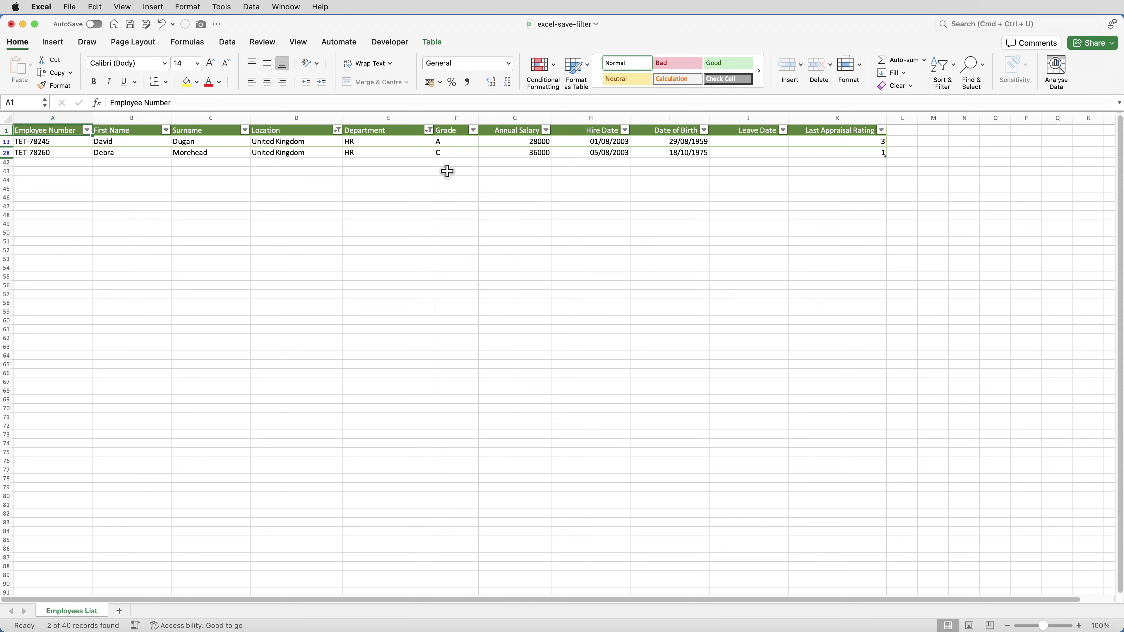
- Undo the filtering so all 40 employees show, and bring up the Table design options
key("super+z")
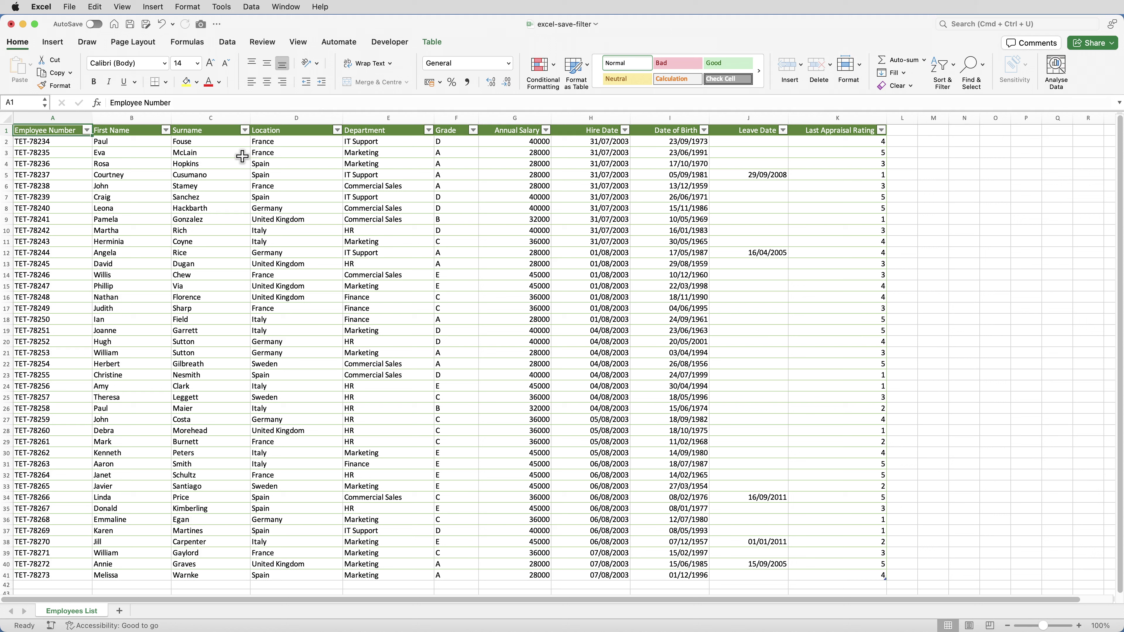
left_click(68, 127)
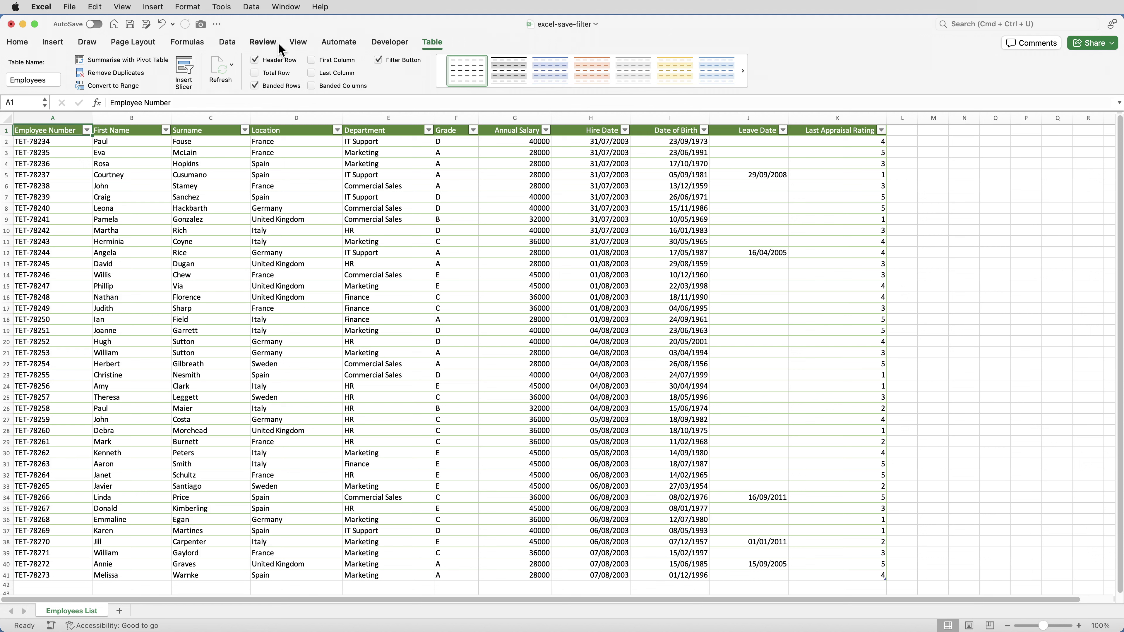
- Convert the Employees table to a normal range and confirm with Yes
left_click(297, 43)
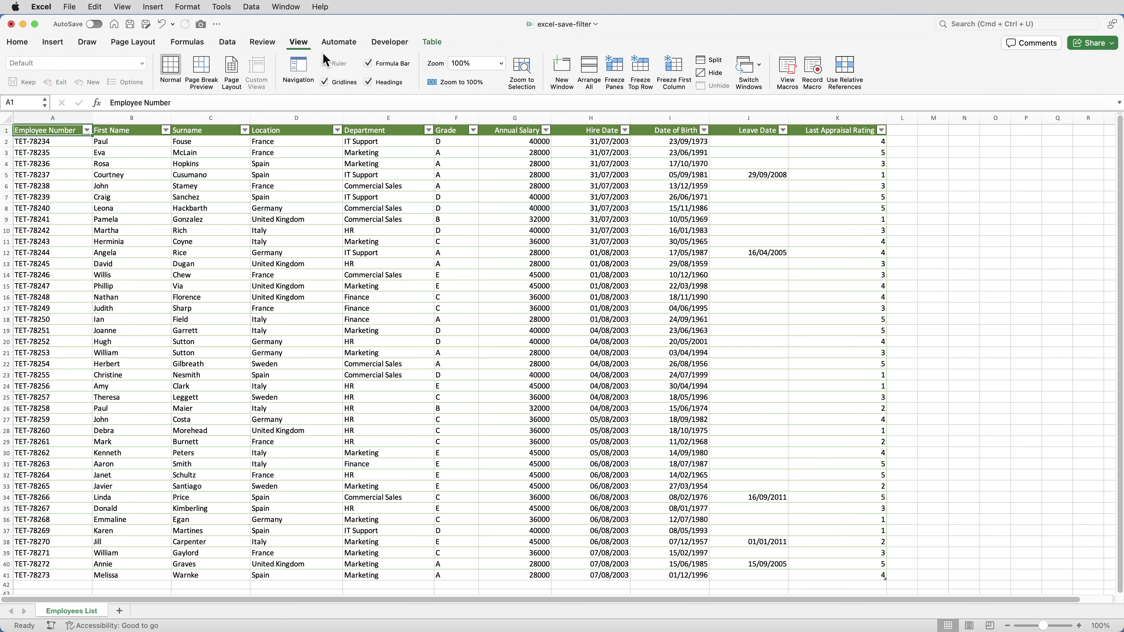
left_click(432, 42)
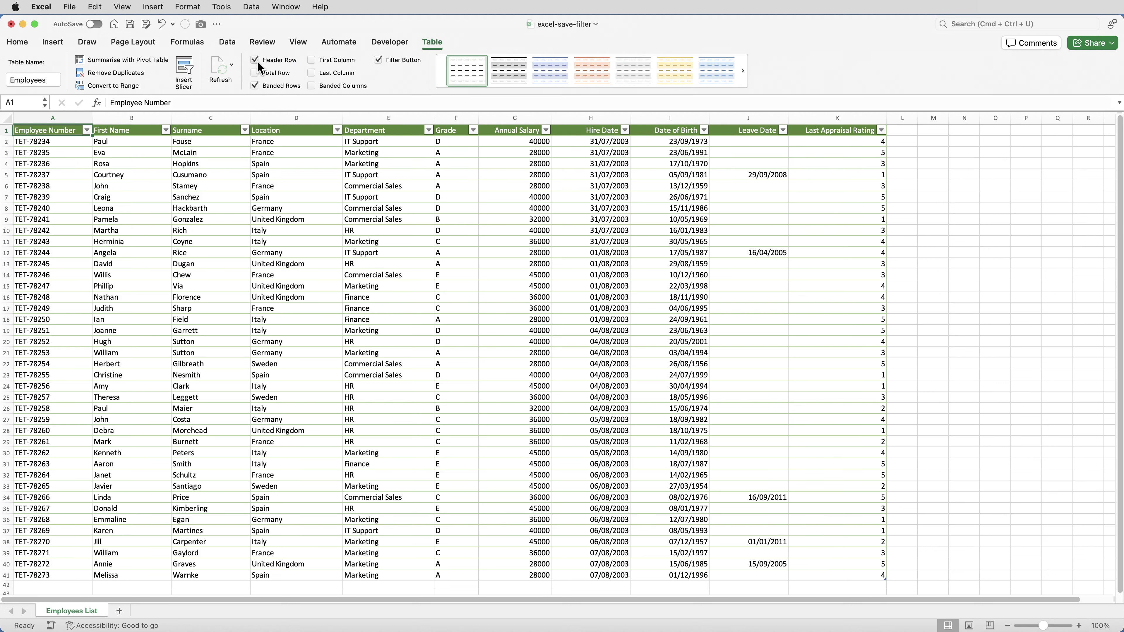
left_click(125, 86)
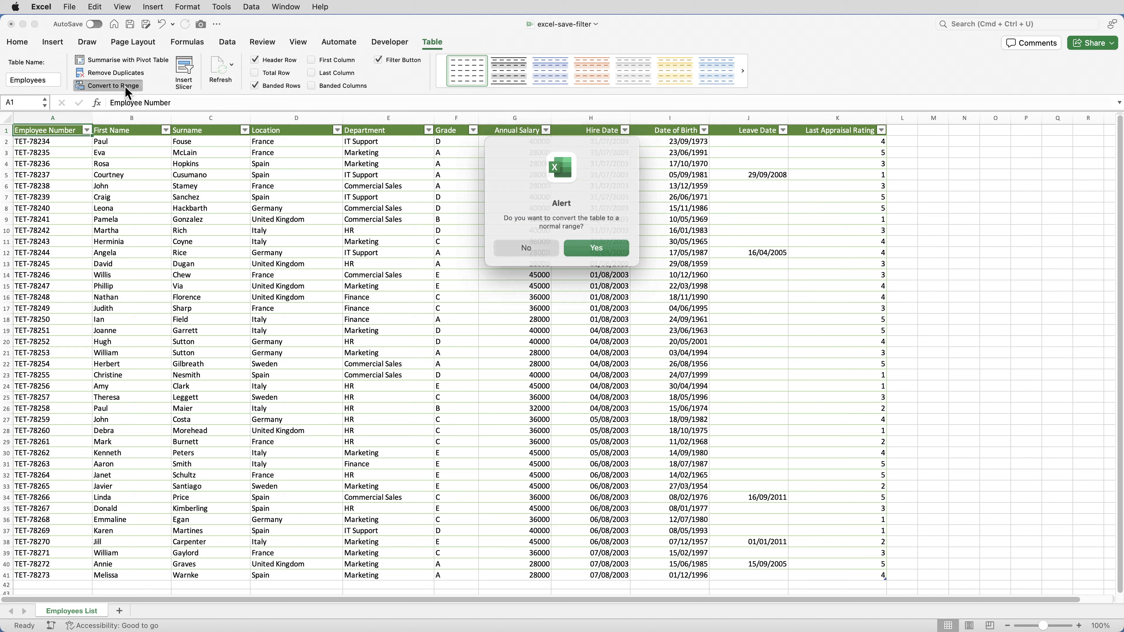
left_click(591, 247)
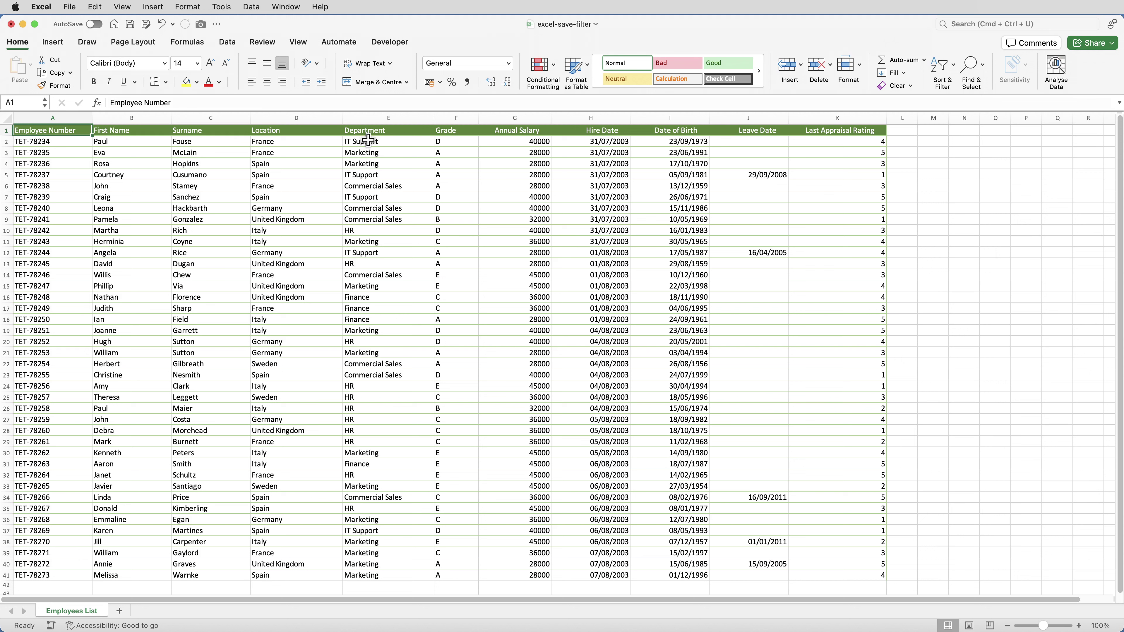
- Turn on filtering for the range and limit Department to HR
left_click(947, 67)
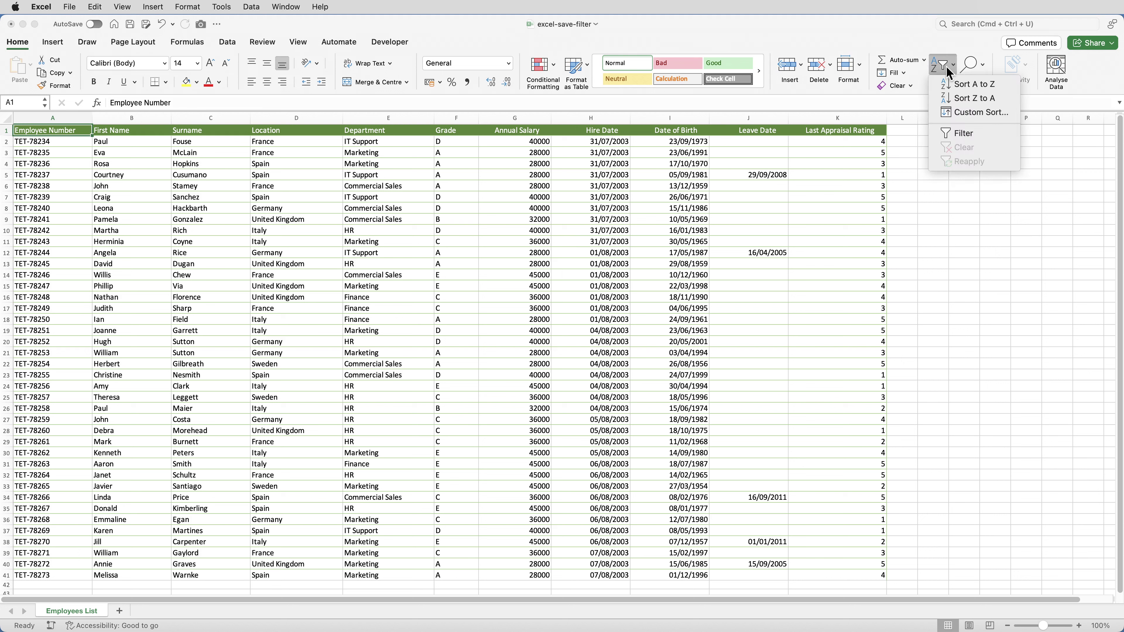
left_click(965, 132)
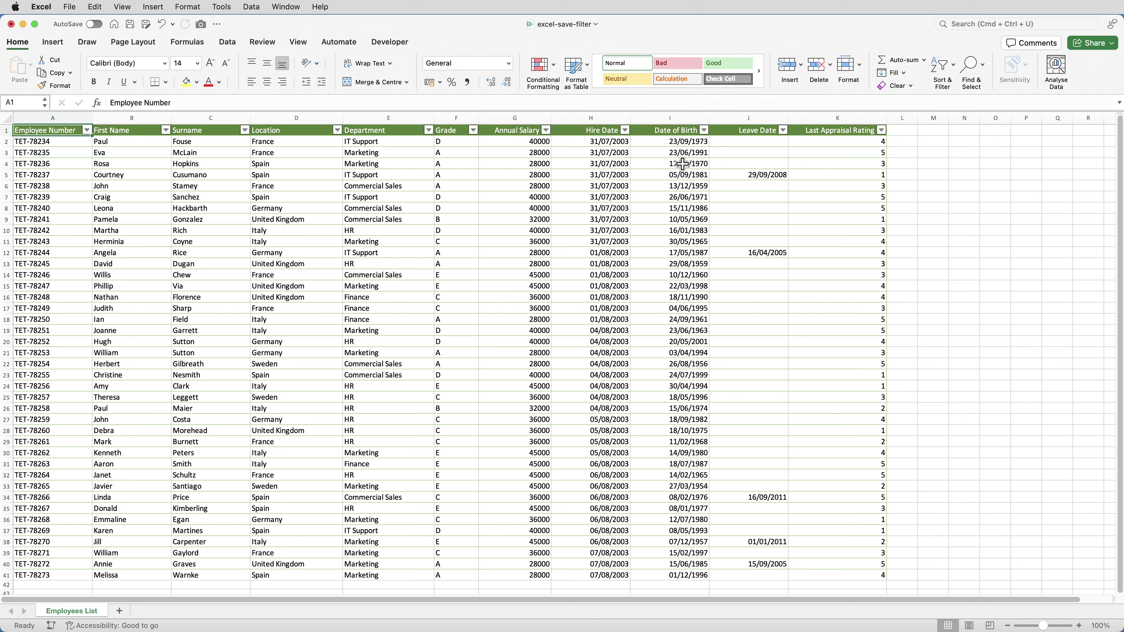
left_click(428, 130)
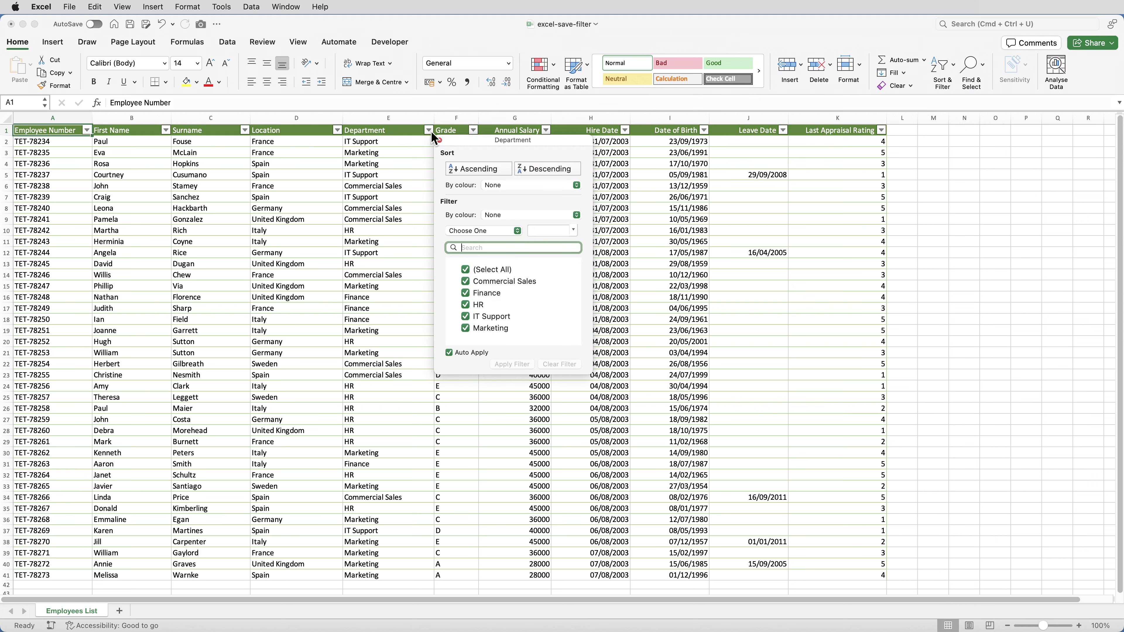
left_click(468, 270)
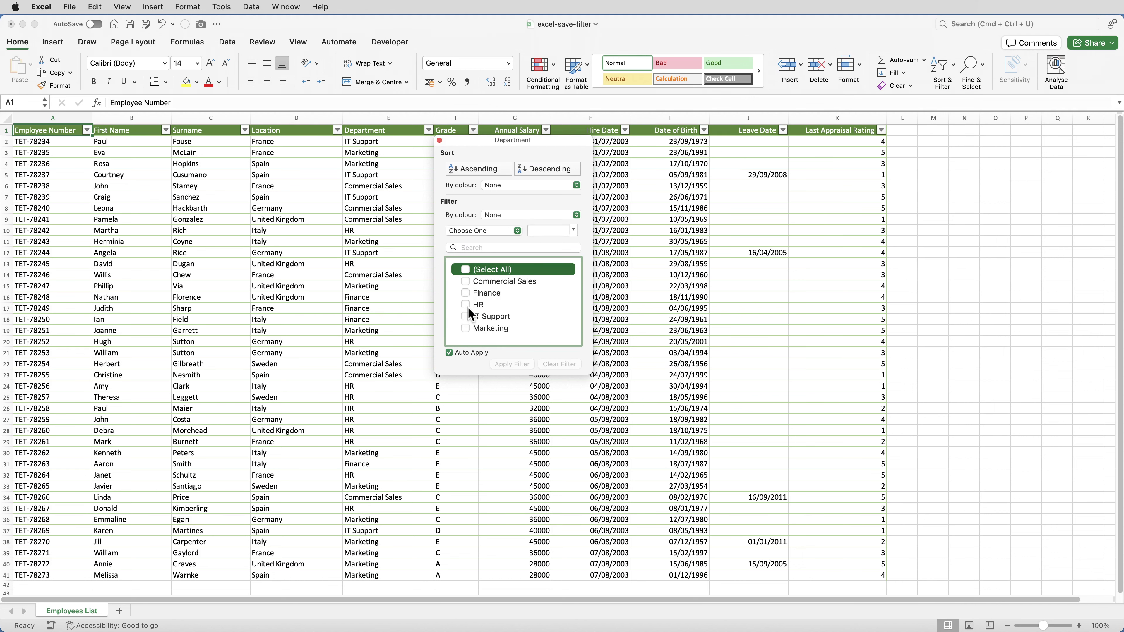
left_click(465, 304)
left_click(440, 141)
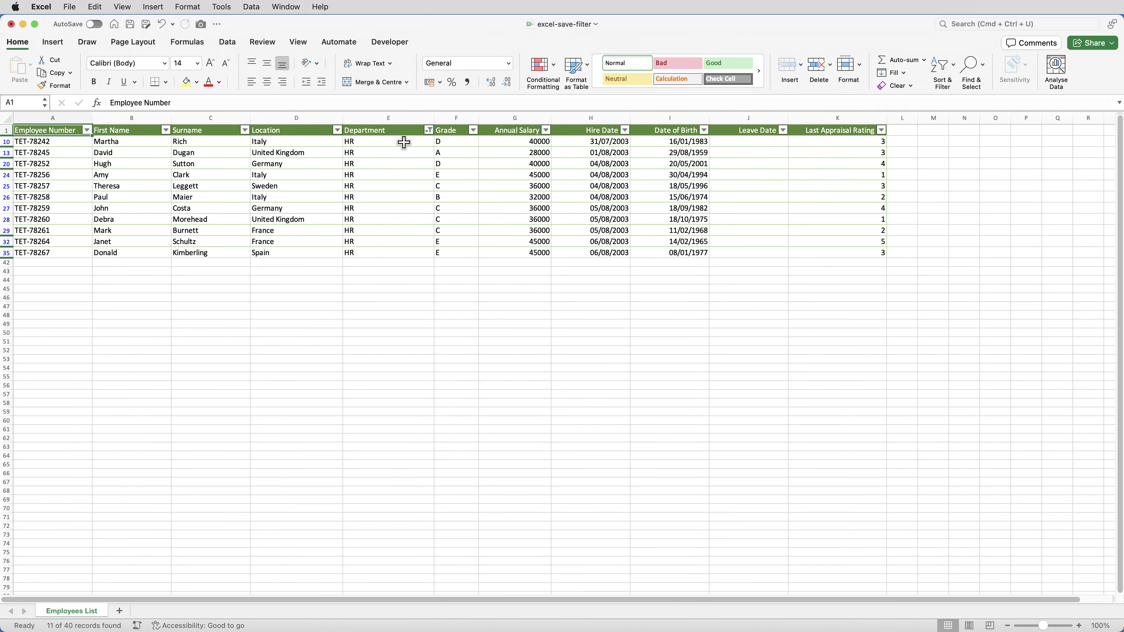
- Limit Location to United Kingdom only, leaving 2 of 40 records
left_click(338, 130)
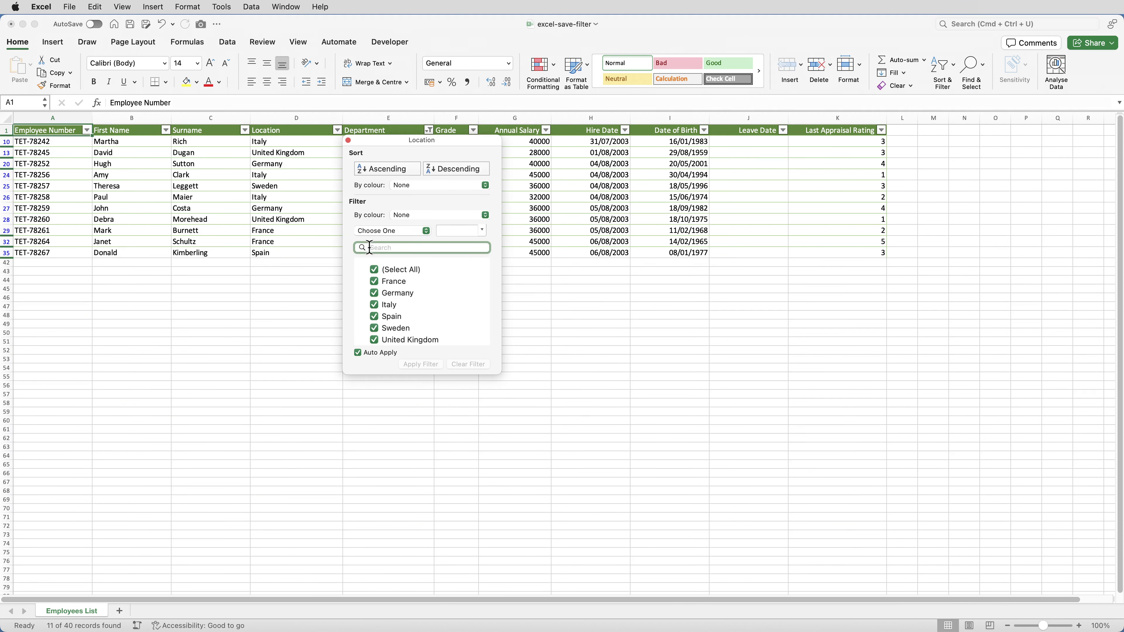
left_click(374, 269)
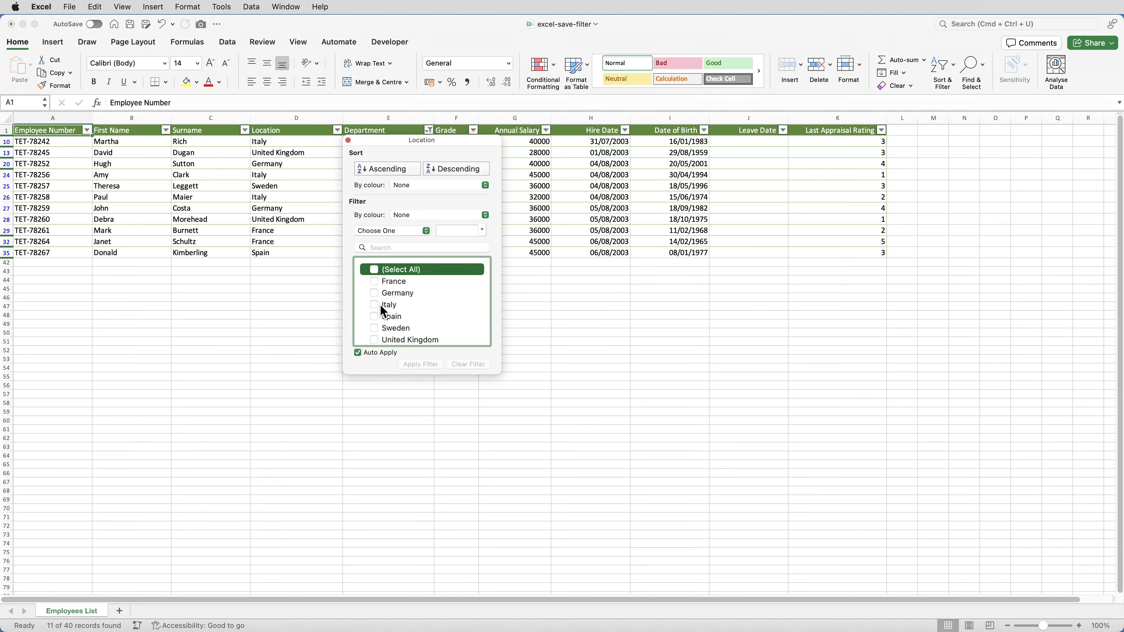
left_click(374, 339)
left_click(348, 140)
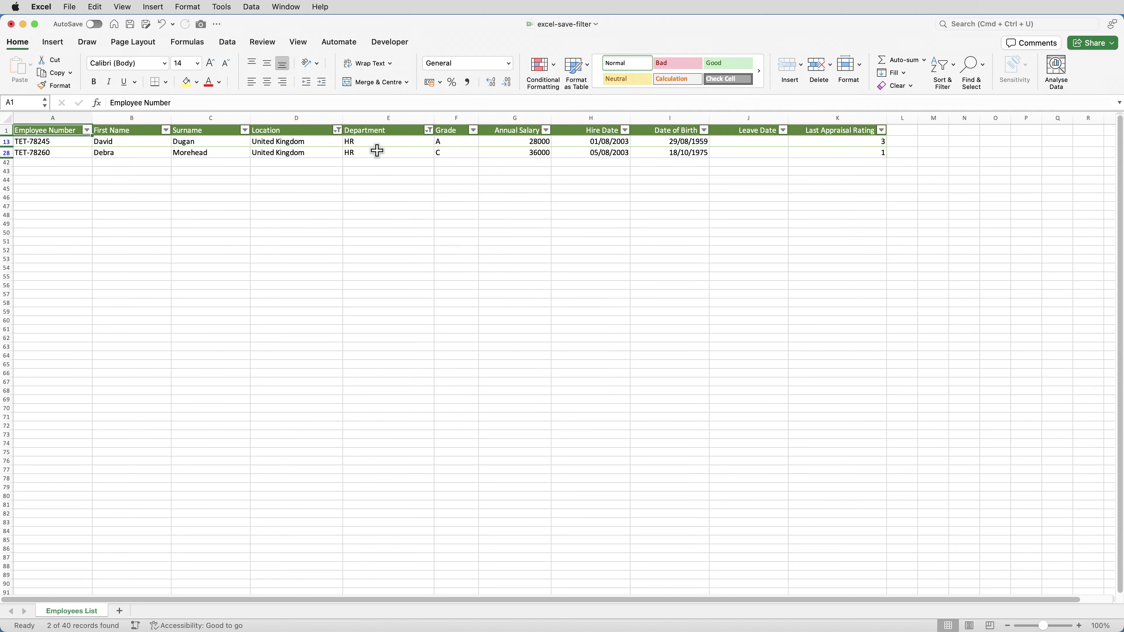
- Add a custom view named 'UK HR' that includes the filter settings
left_click(299, 42)
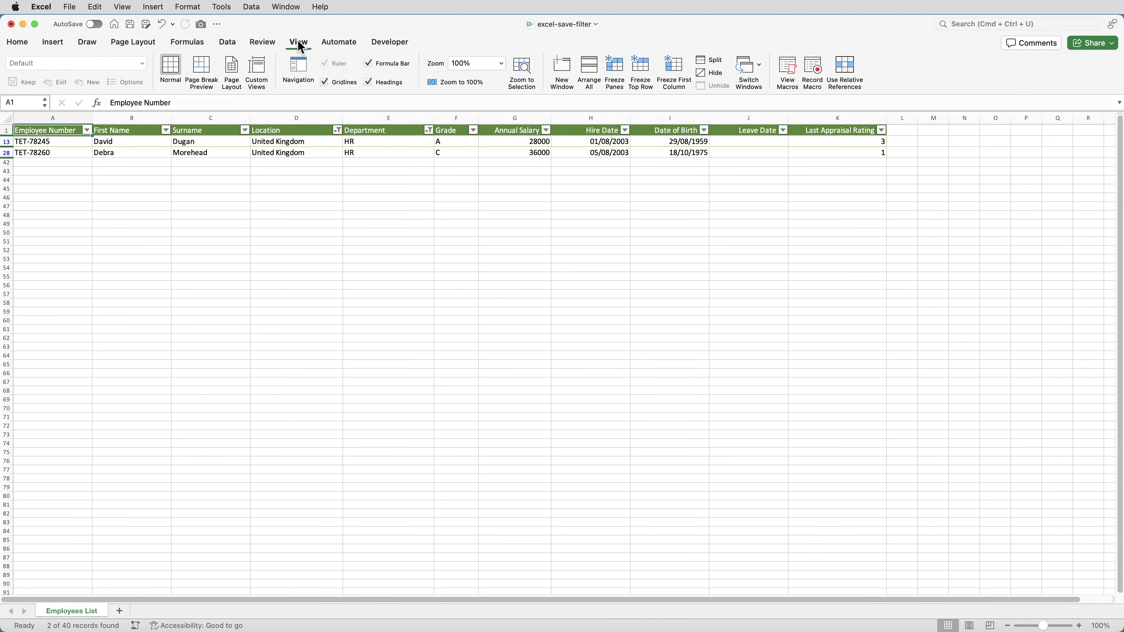
left_click(256, 68)
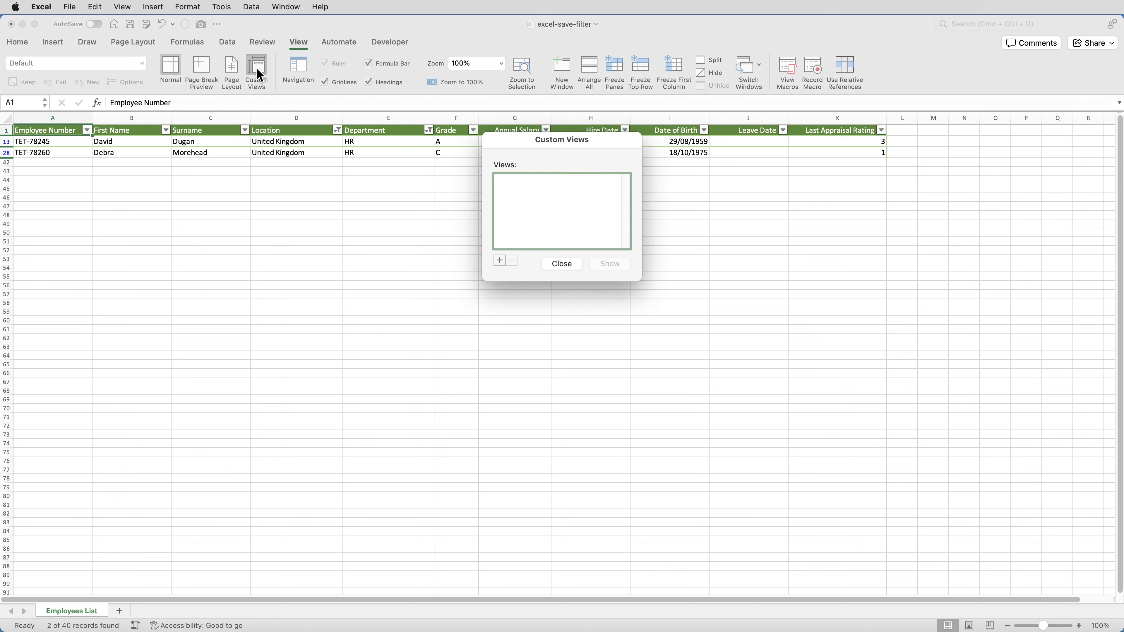
left_click(500, 260)
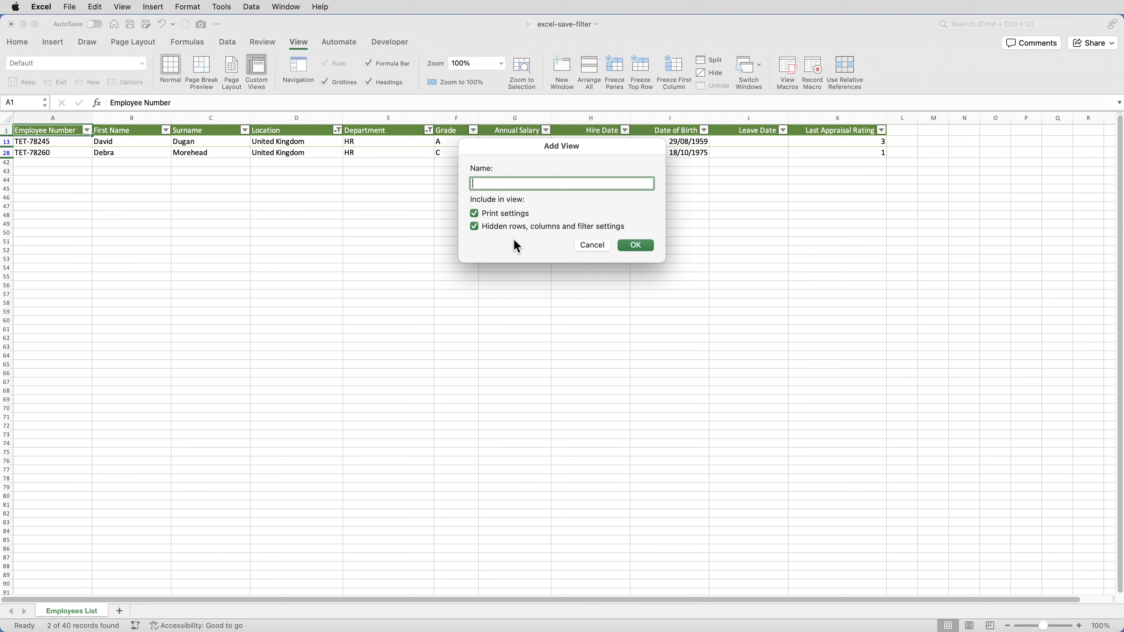
type("UK HR")
left_click(635, 246)
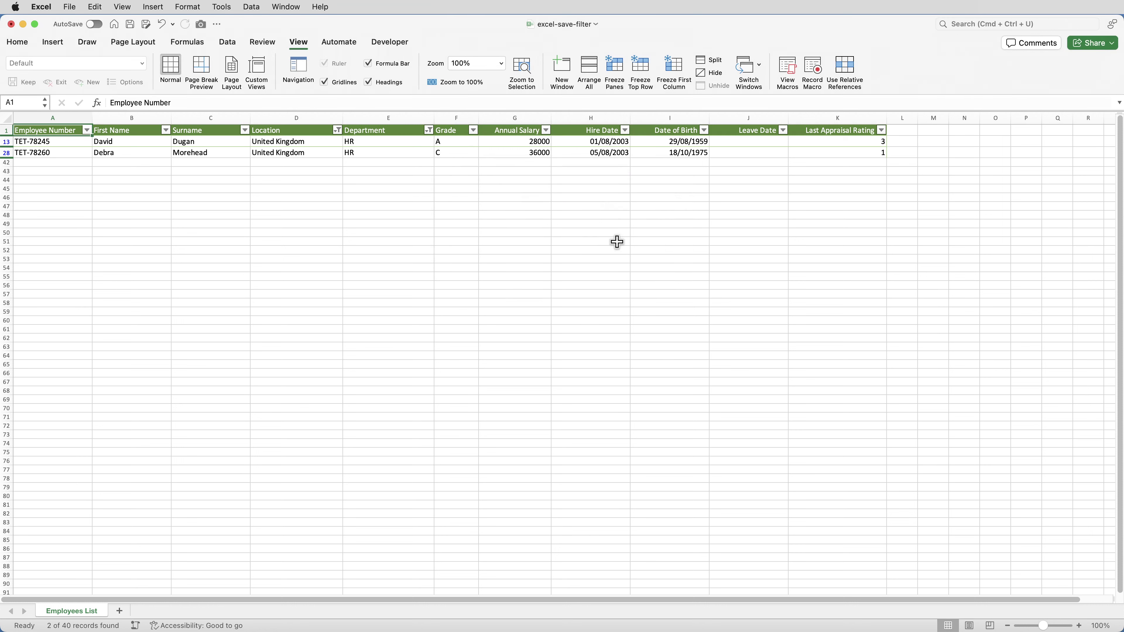
- Clear all filters from Home > Sort & Filter so all 40 employees show
left_click(24, 44)
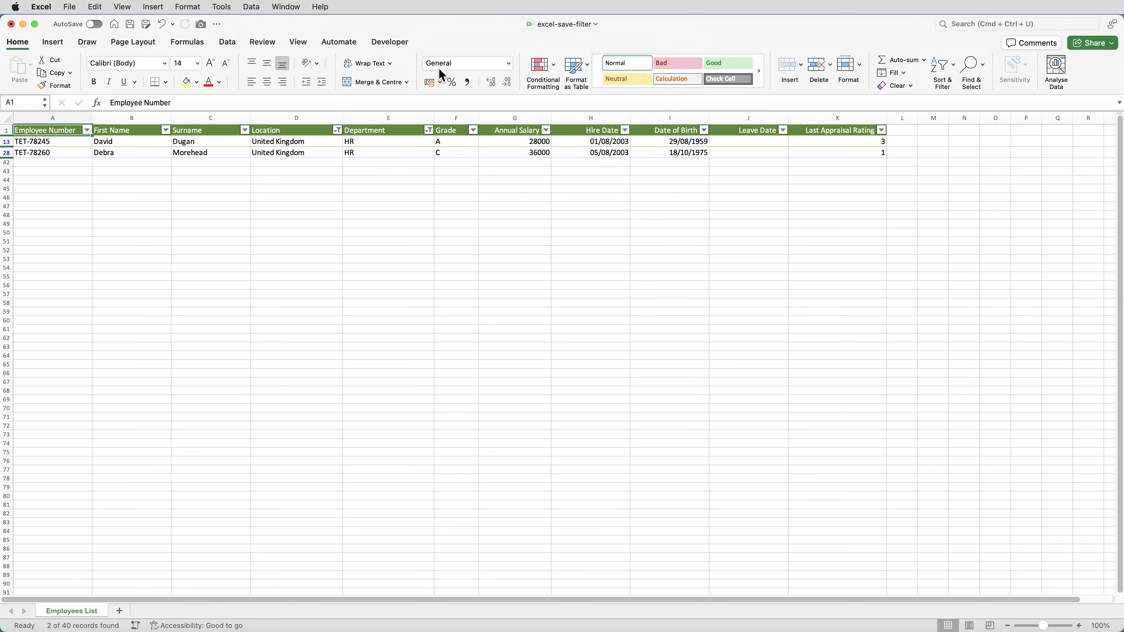
left_click(939, 71)
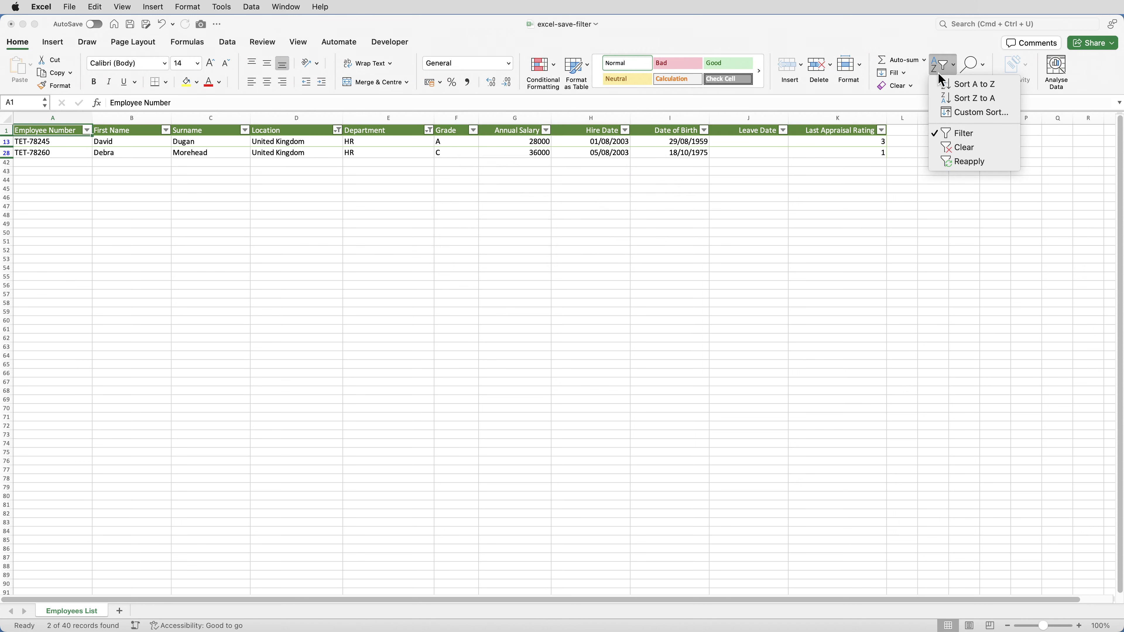
left_click(960, 148)
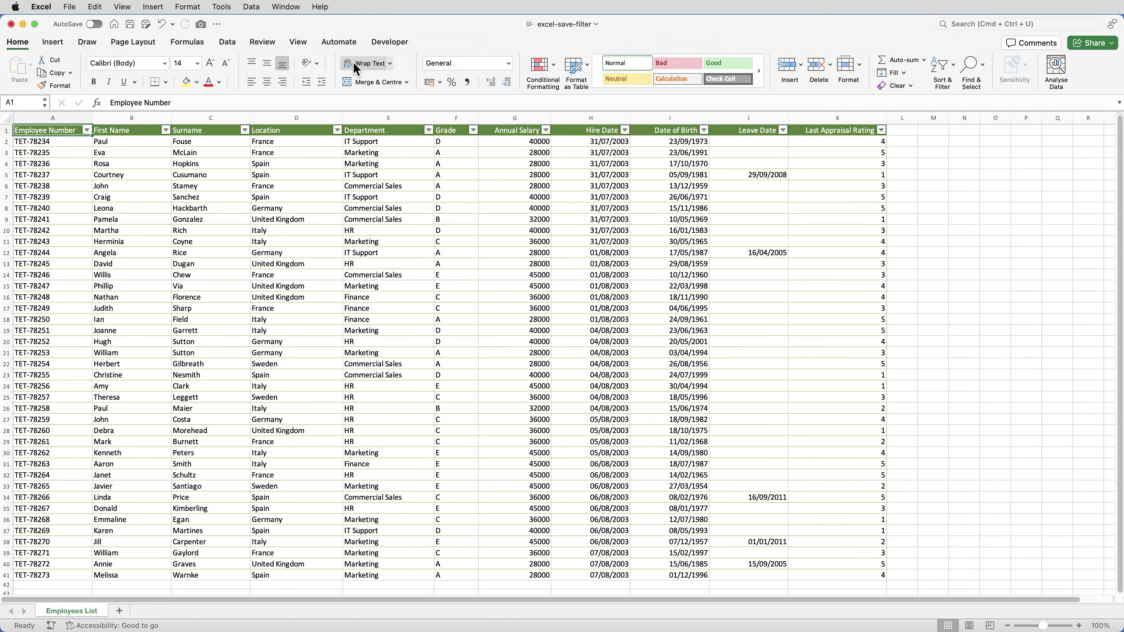
- Show the 'UK HR' custom view to restore the 2 UK HR records
left_click(295, 41)
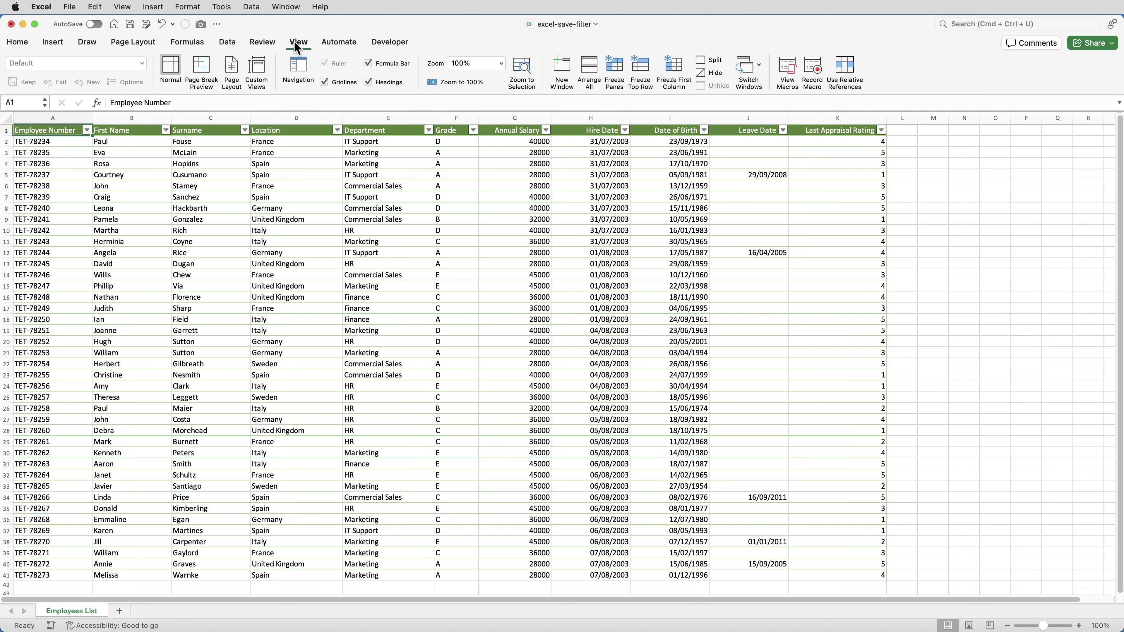
left_click(261, 69)
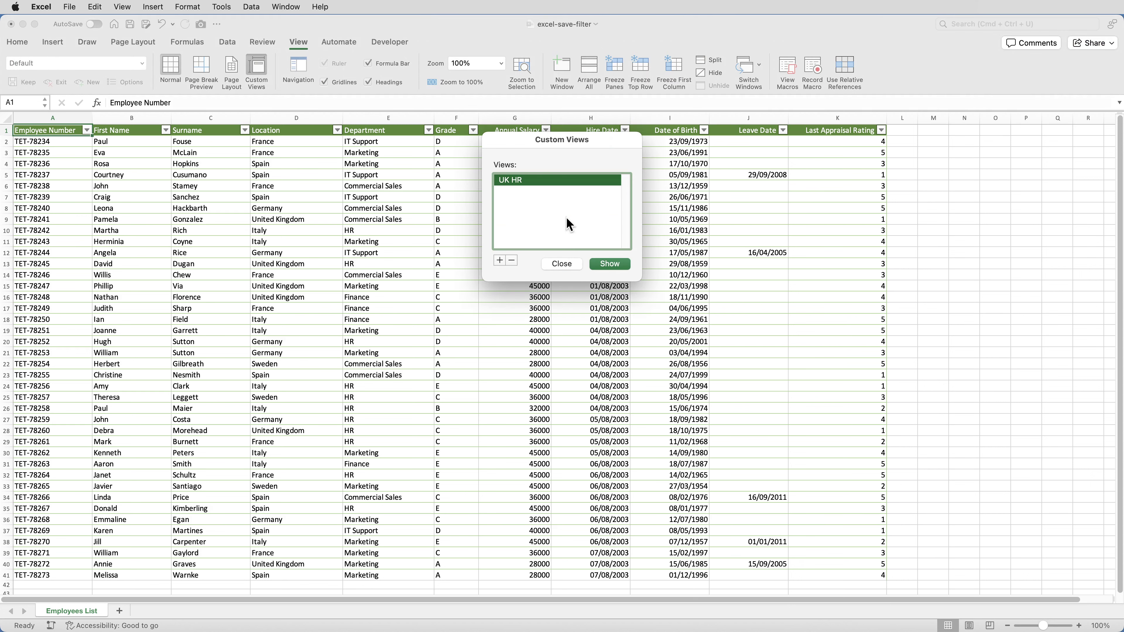
left_click(610, 264)
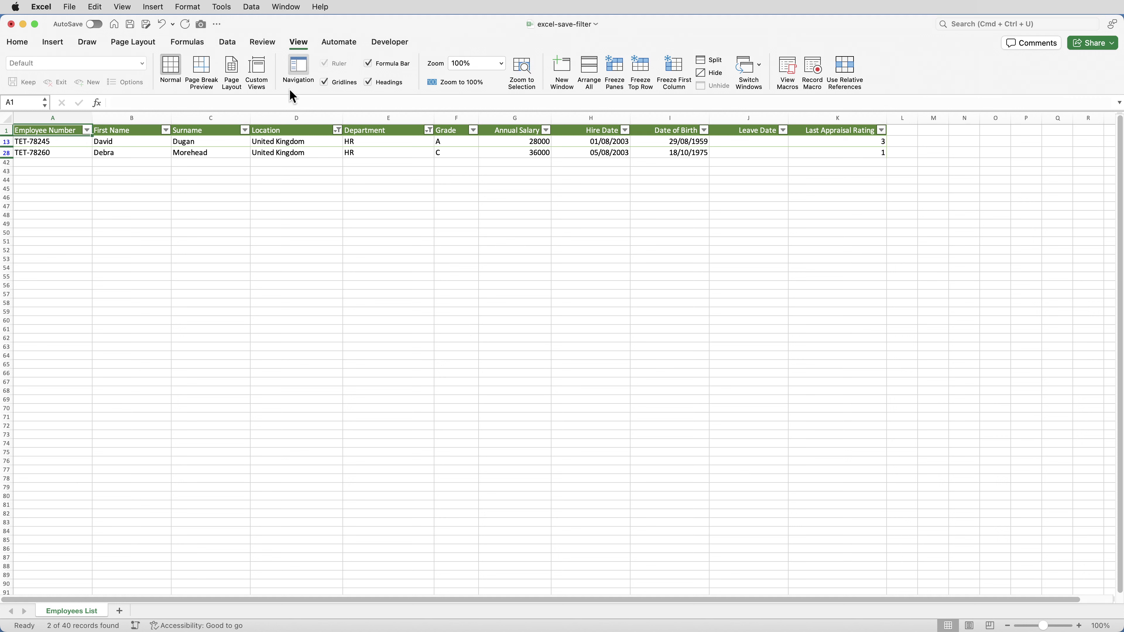
- Reopen the Custom Views list to confirm the saved 'UK HR' view appears
left_click(259, 68)
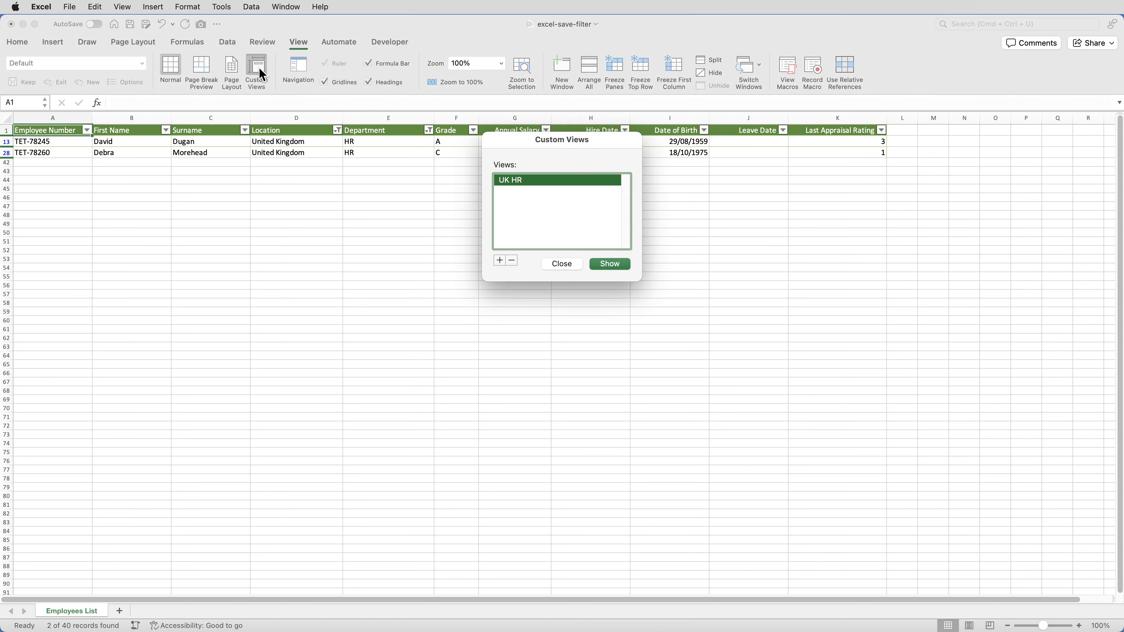